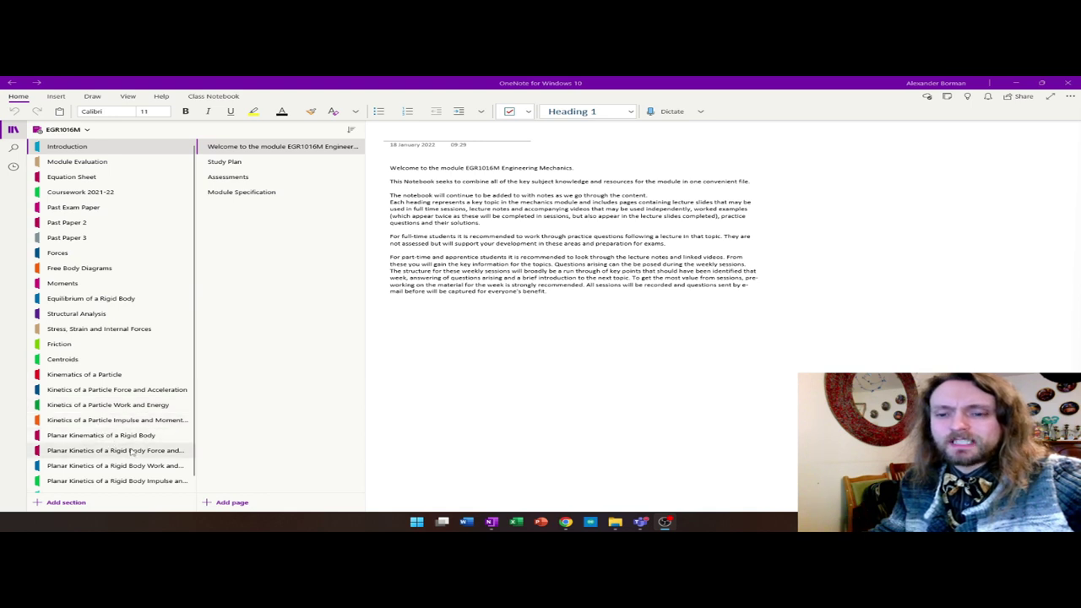
Step: Open the Structural Analysis section and view its Worked Examples page
scroll(134, 452, "down", 1)
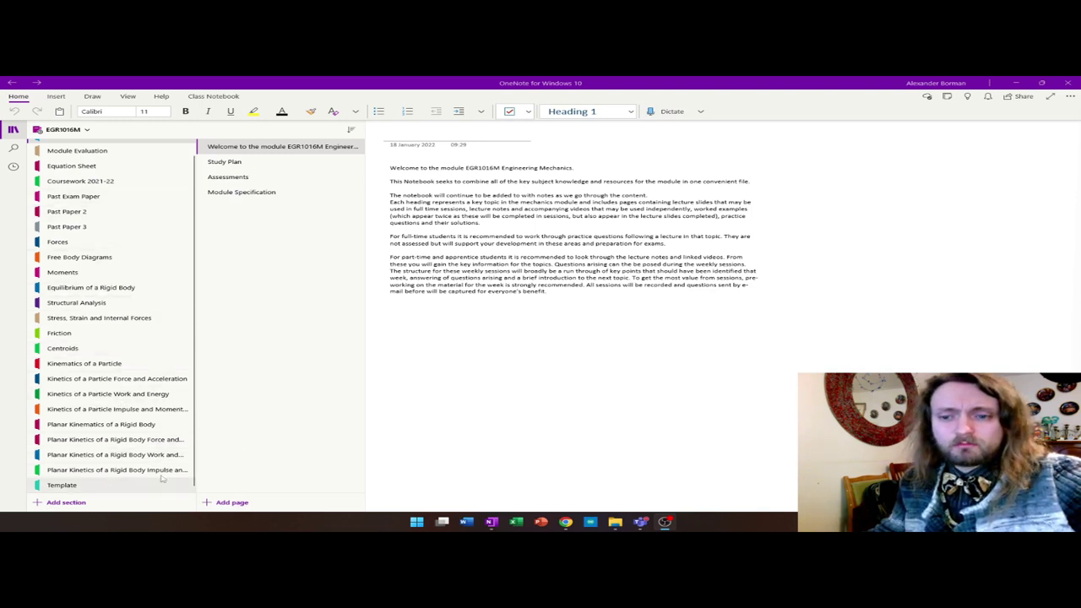
left_click(74, 306)
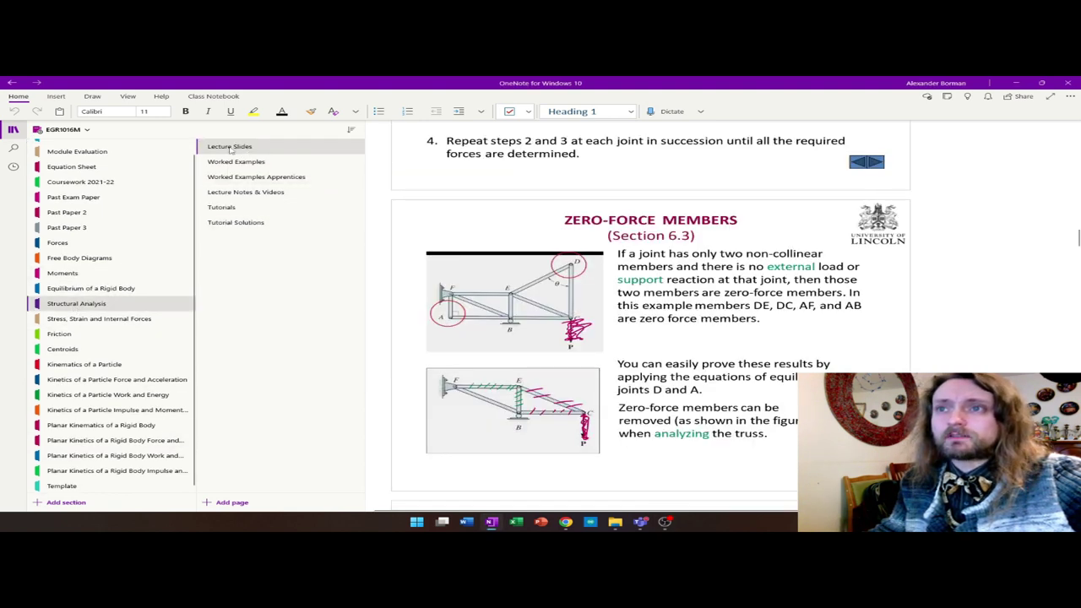
scroll(330, 248, "up", 10)
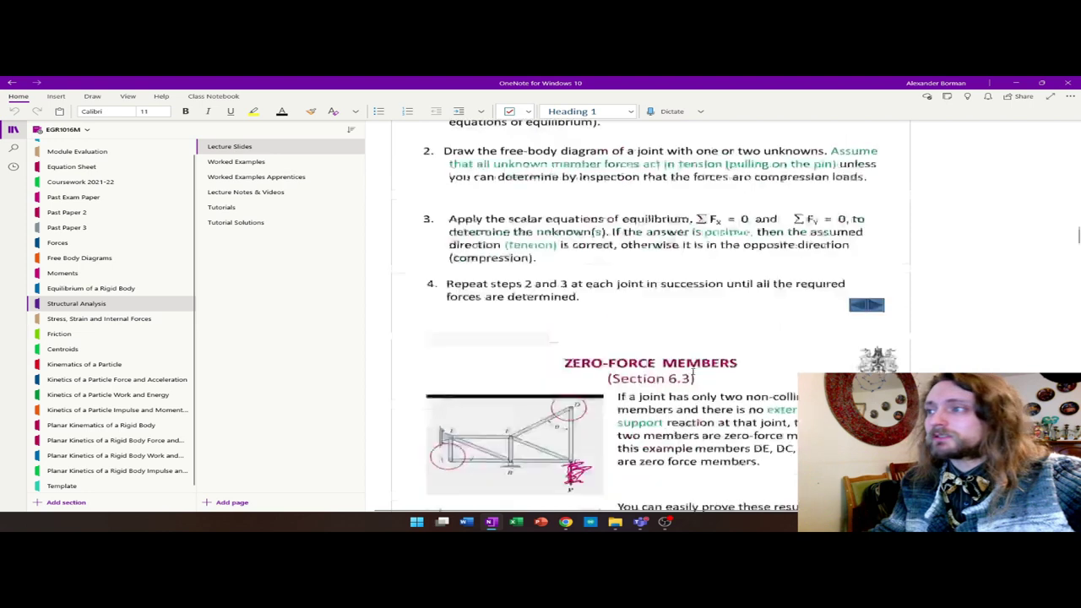
left_click(279, 168)
scroll(607, 331, "up", 10)
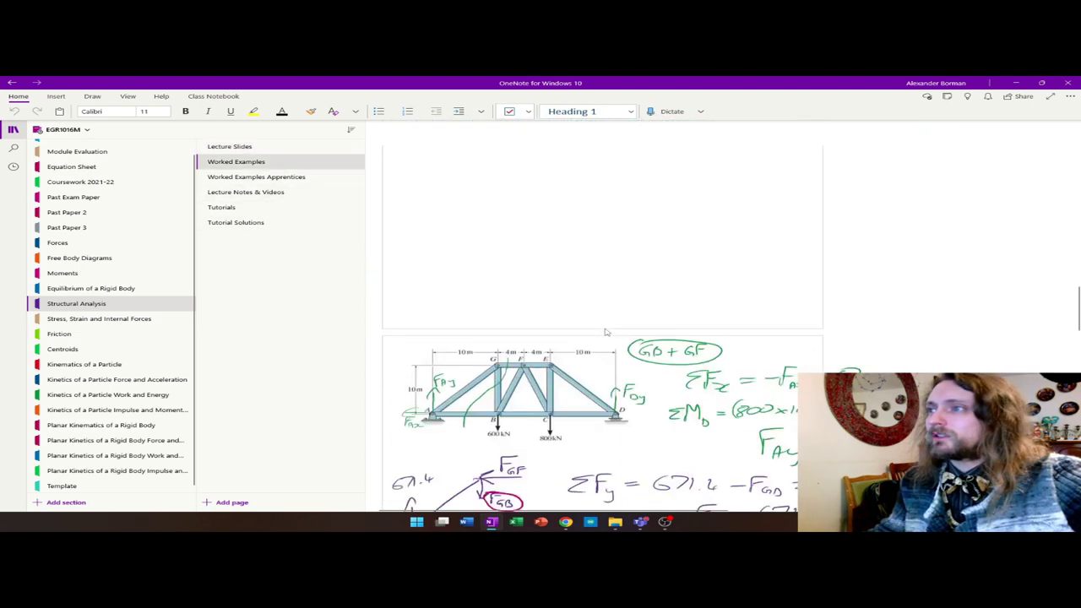
scroll(607, 322, "up", 2)
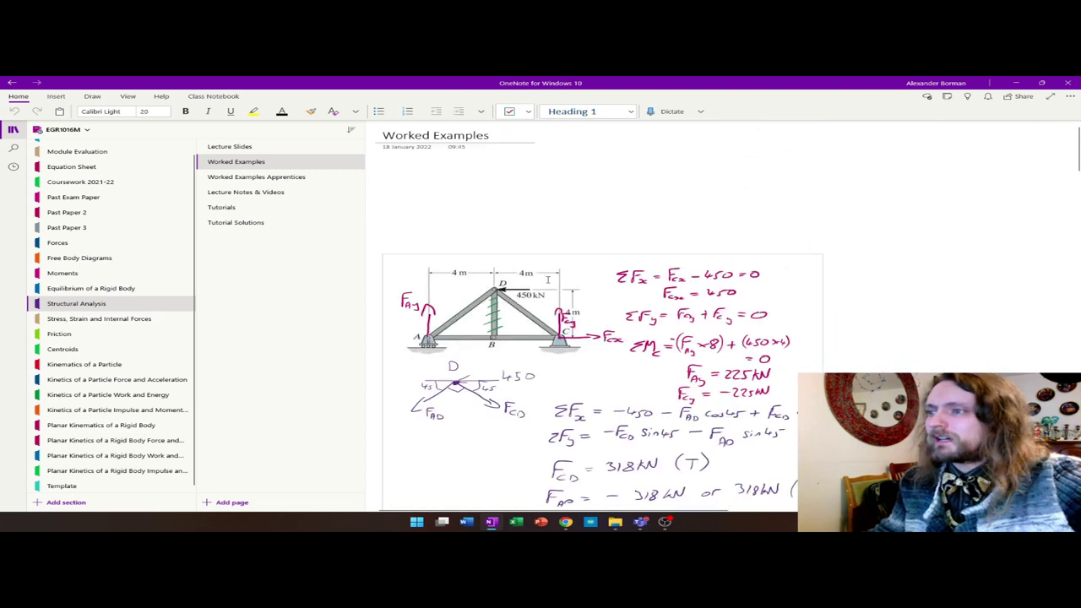
Step: Browse the Lecture Notes & Videos, Tutorials and Tutorial Solutions pages
left_click(288, 194)
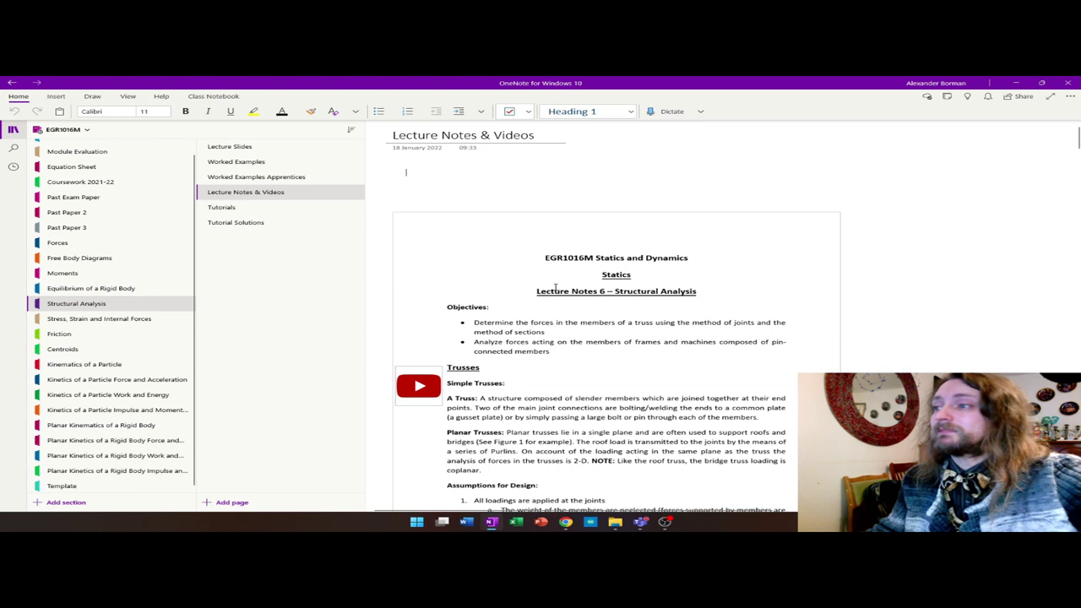
scroll(629, 287, "down", 2)
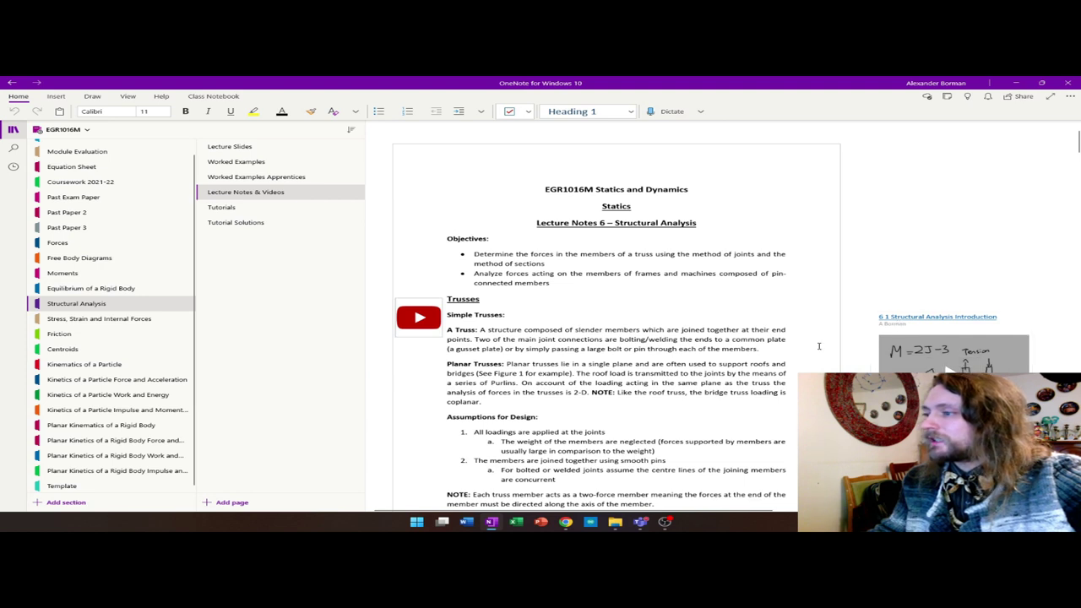
scroll(646, 338, "down", 2)
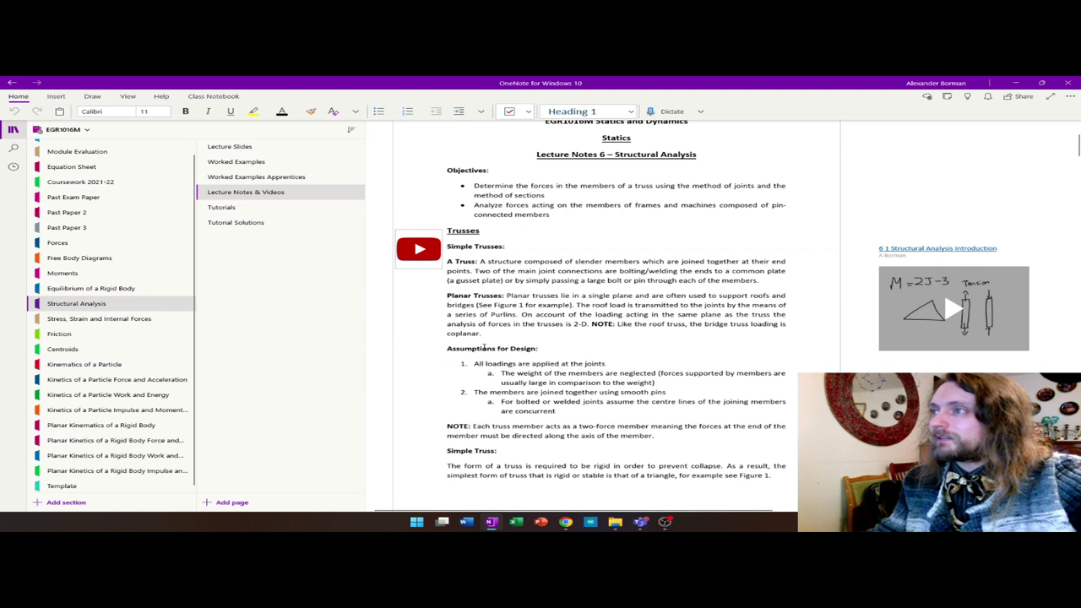
left_click(307, 208)
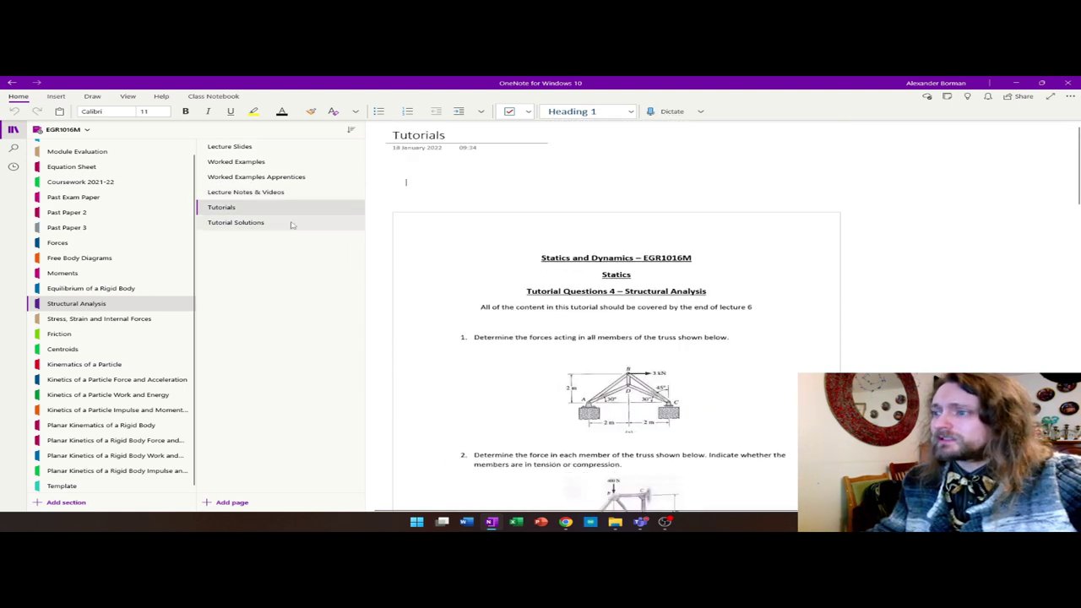
left_click(332, 228)
scroll(629, 257, "down", 20)
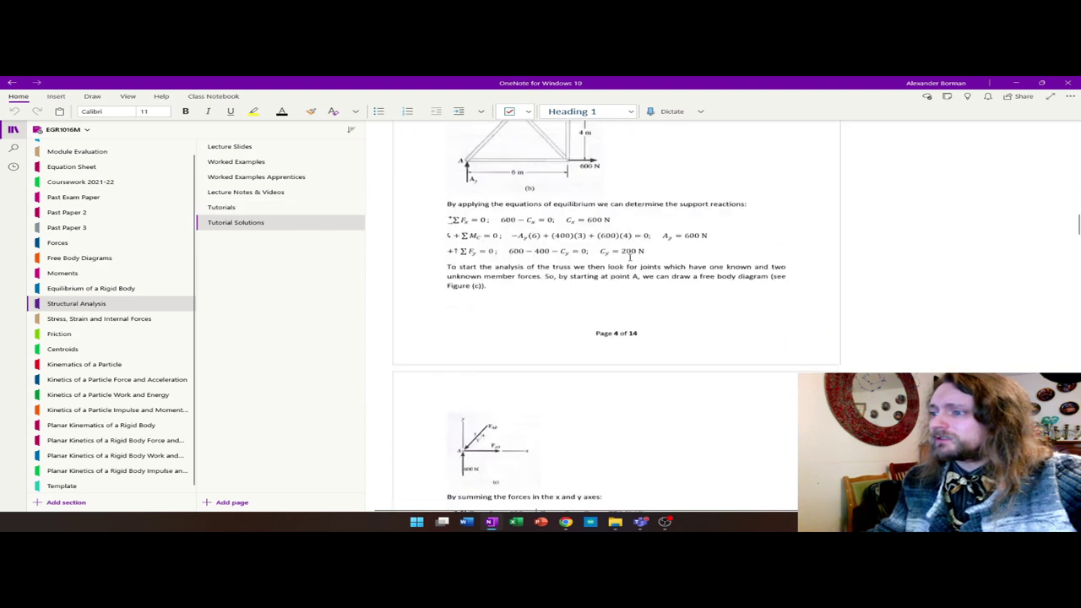
scroll(630, 257, "up", 15)
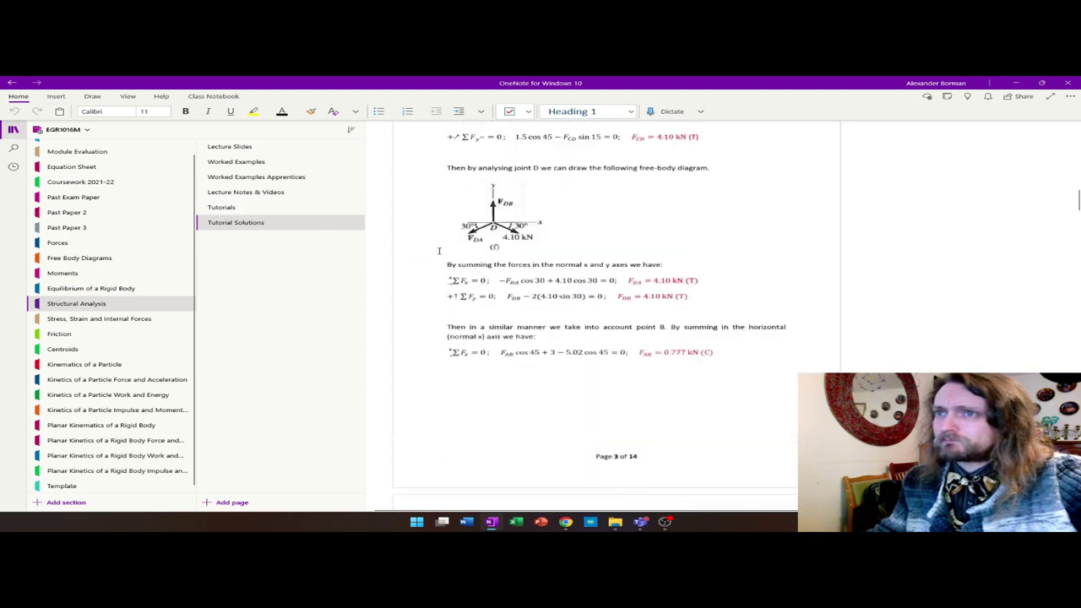
scroll(433, 249, "up", 10)
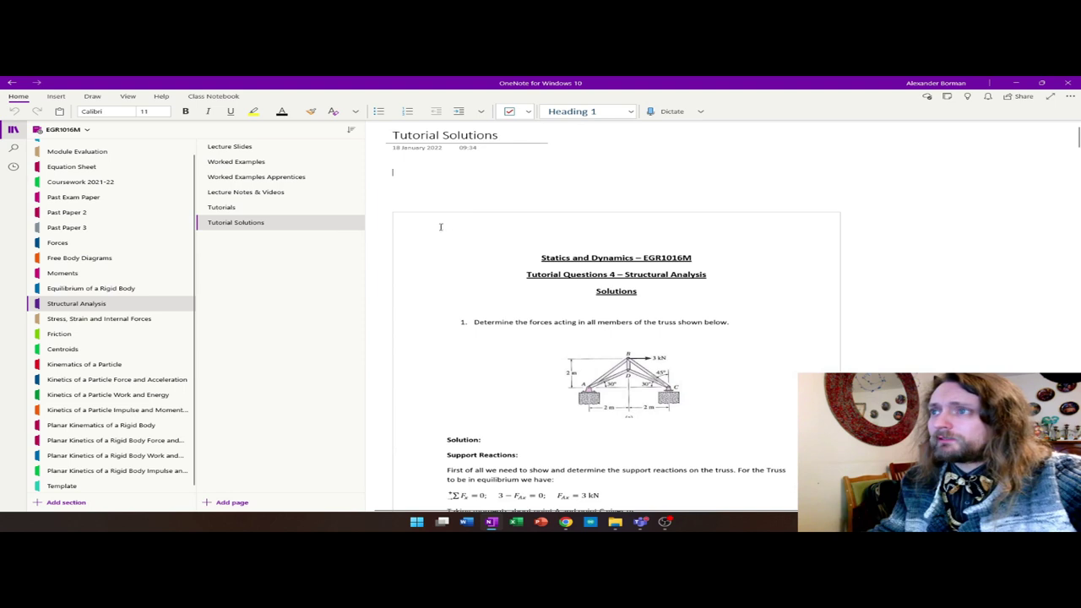
Step: Open Stress, Strain and Internal Forces, then view the Introduction section's Study Plan page
left_click(118, 321)
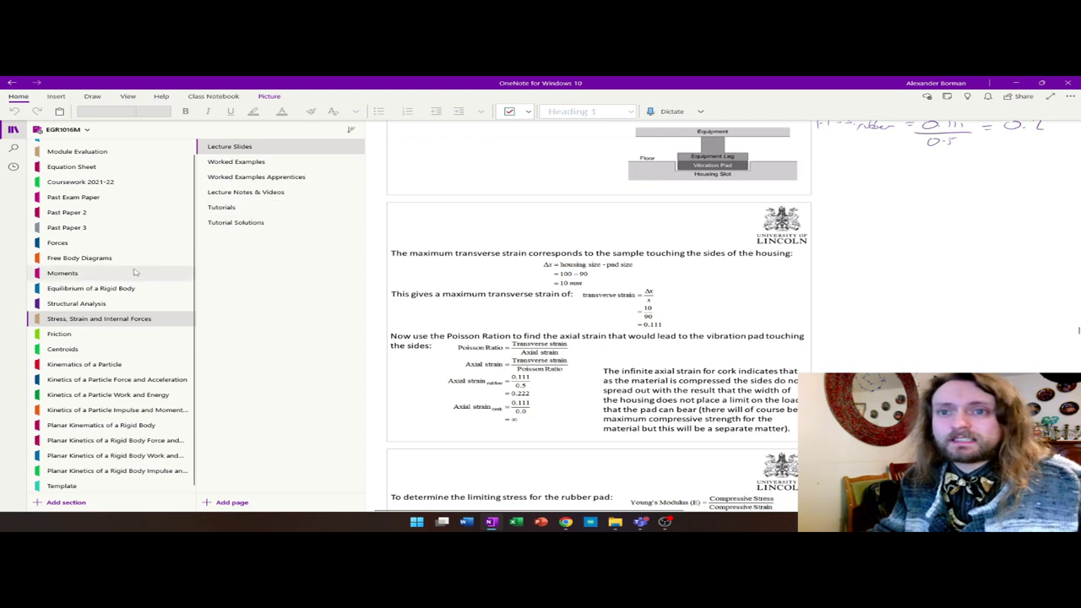
scroll(136, 275, "up", 1)
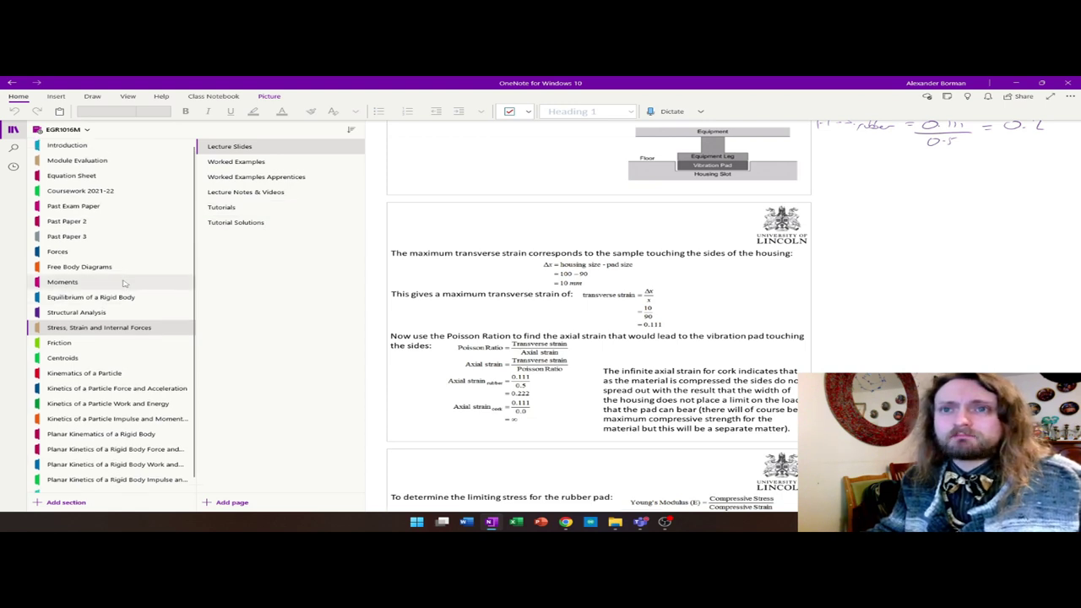
left_click(103, 151)
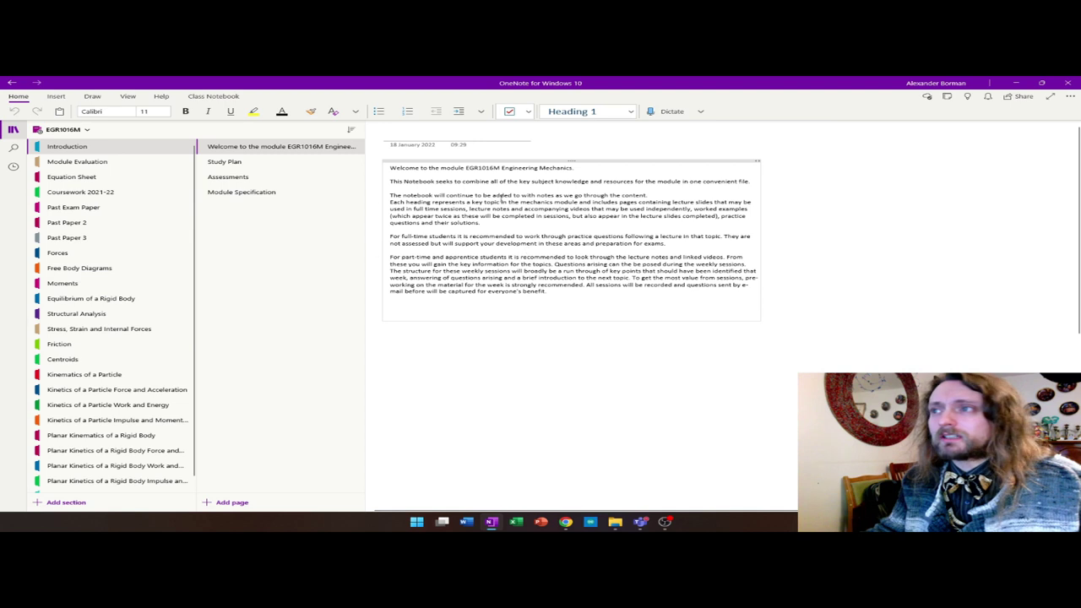
left_click(313, 162)
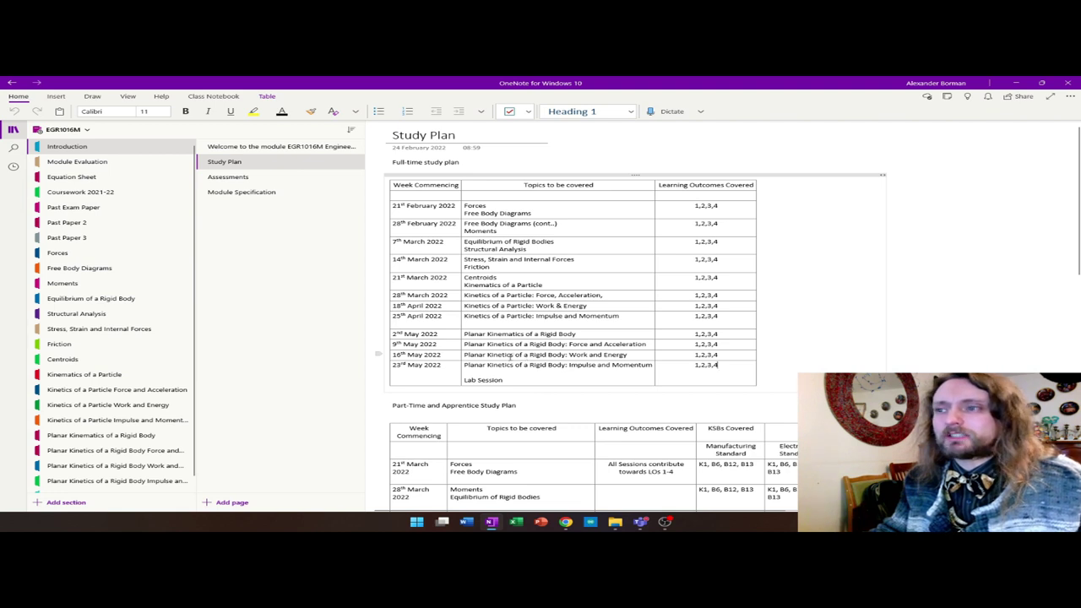
Step: In the Forces section, view Lecture Slides, then the Lecture Notes & Videos page
left_click(106, 253)
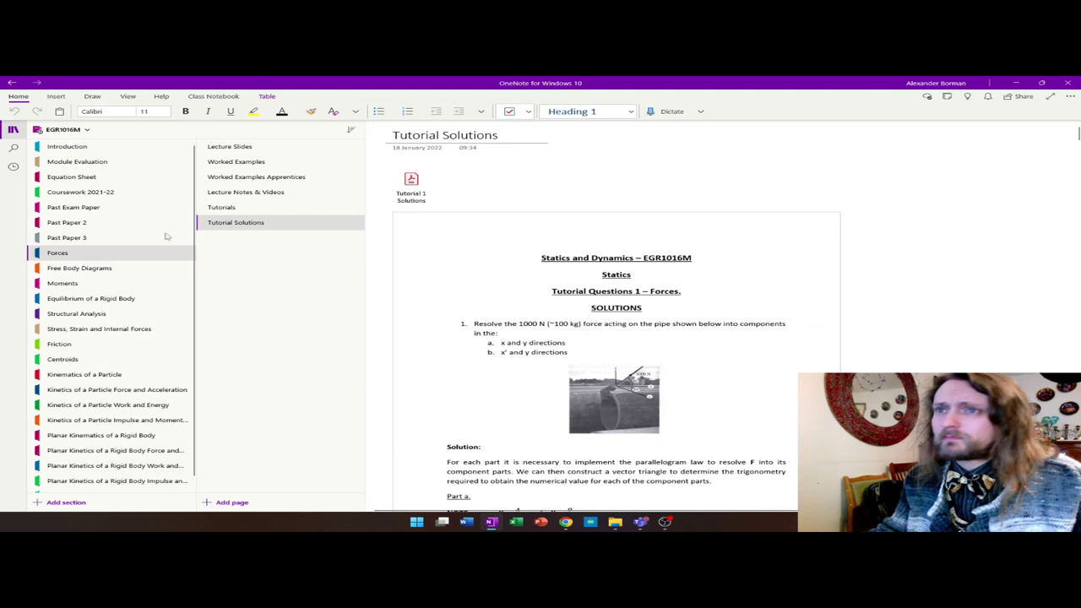
left_click(257, 148)
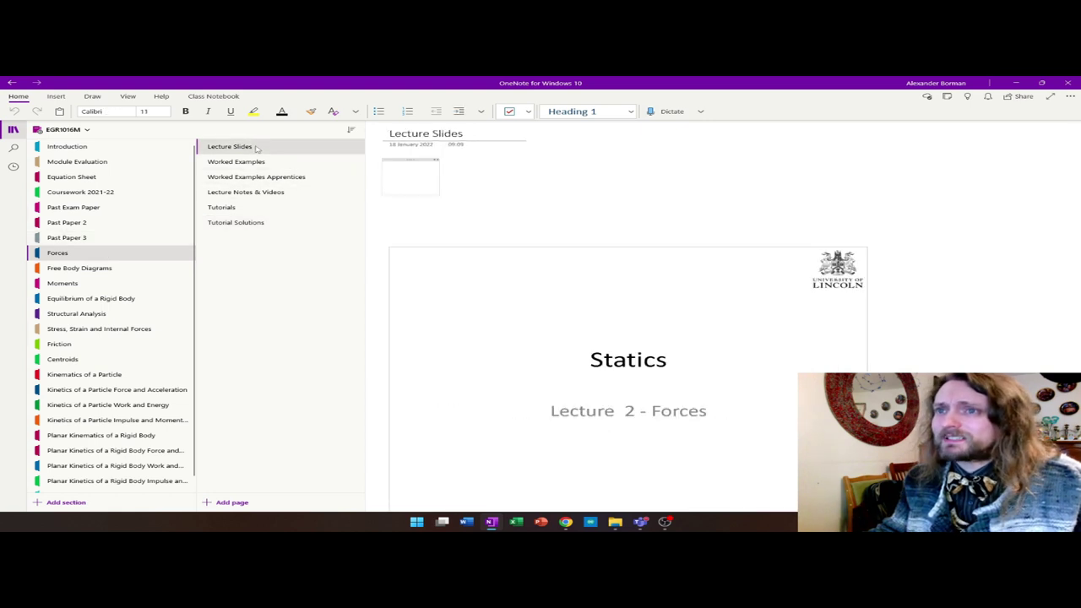
left_click(257, 193)
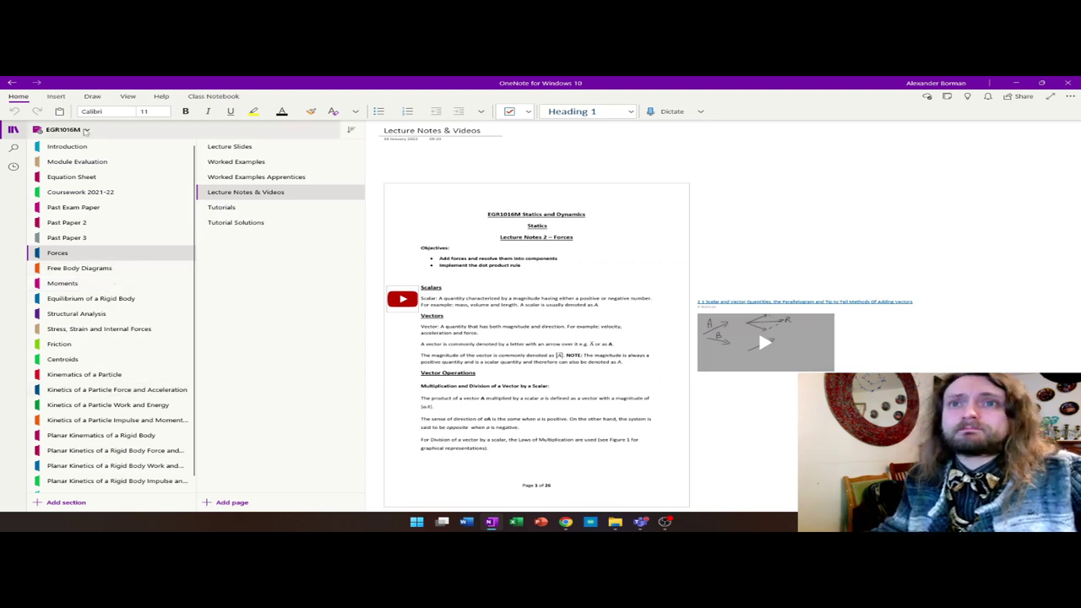
Step: Create a new notebook named 'Example Module Workbook'
left_click(85, 130)
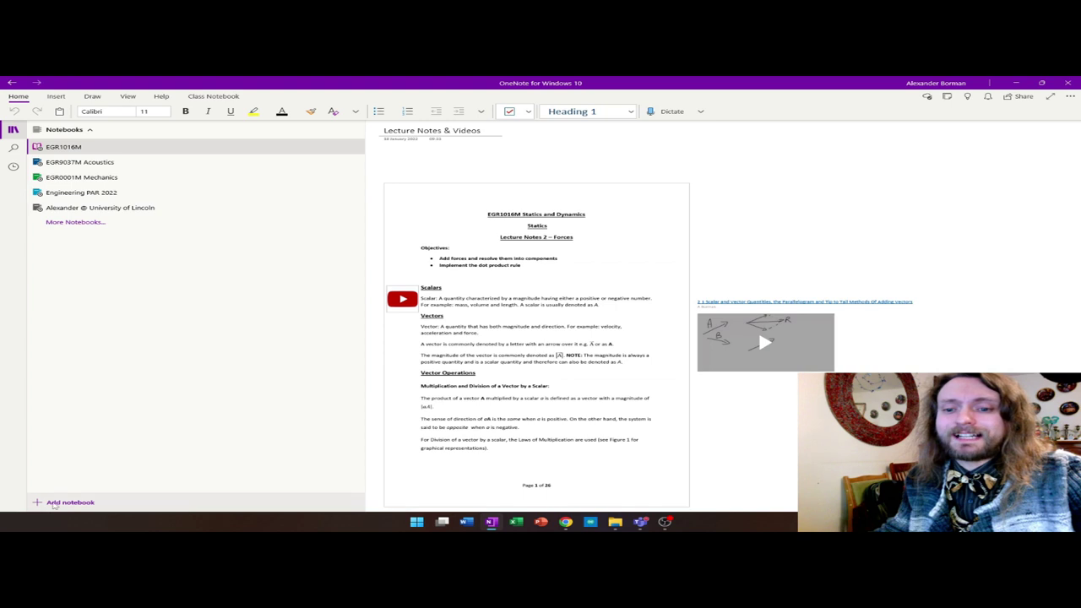
left_click(59, 503)
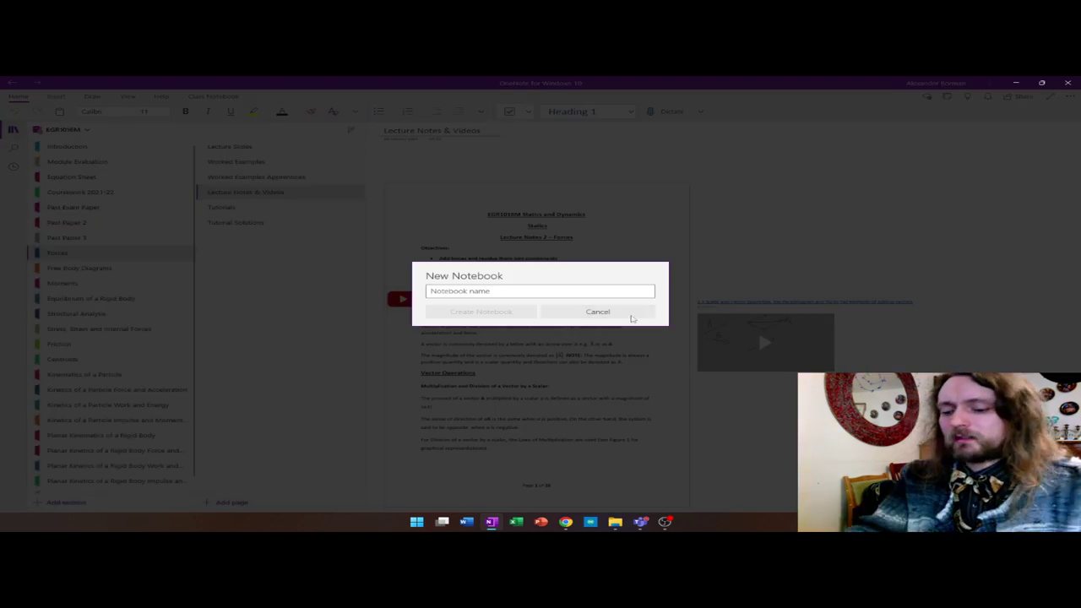
type("Example ")
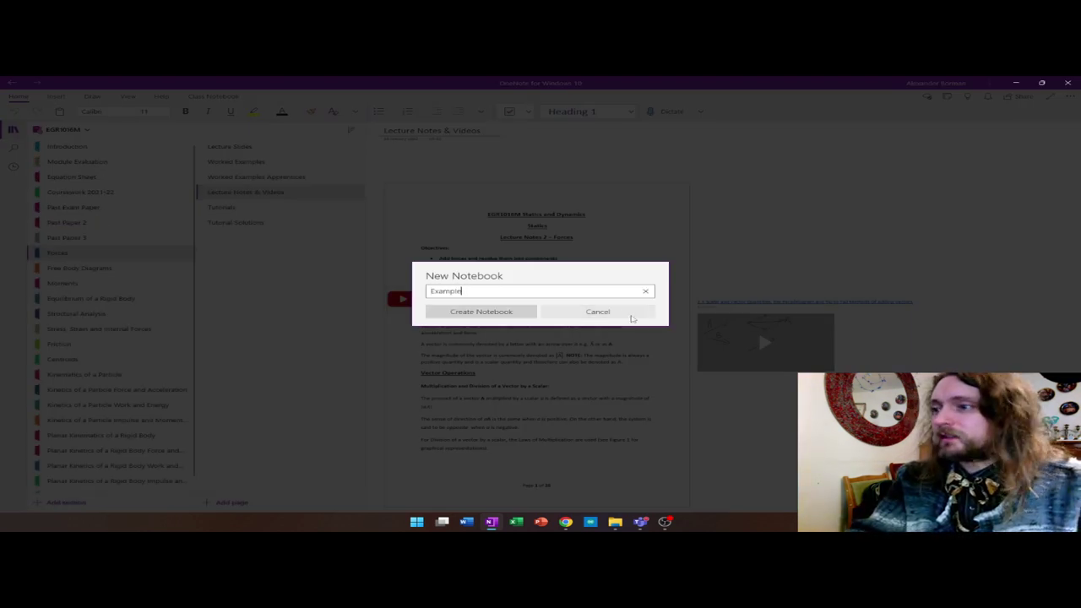
type("Mdoule")
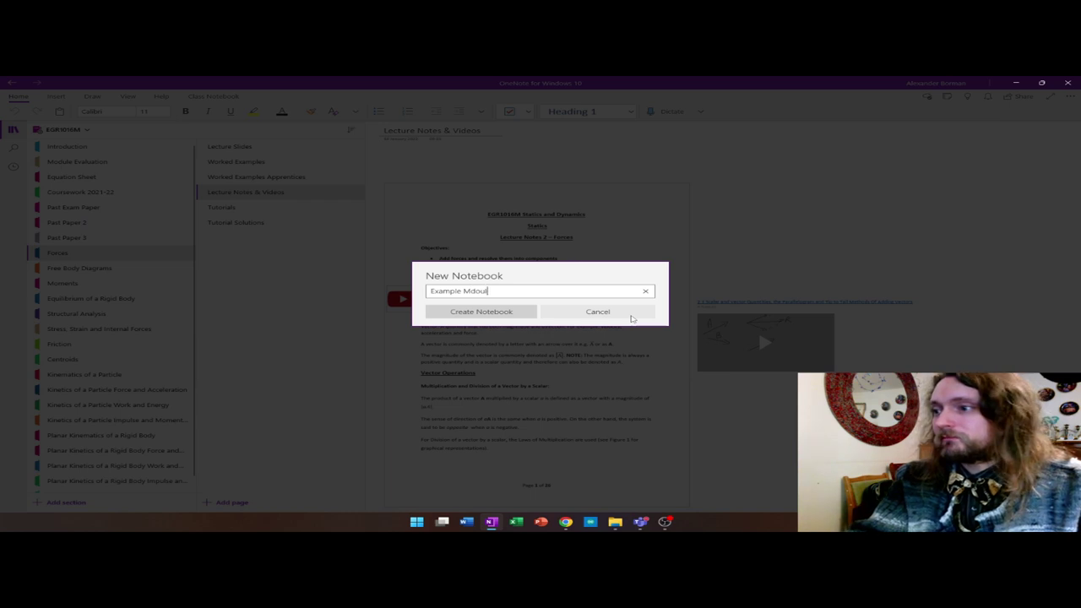
key("BackSpace")
type("odul")
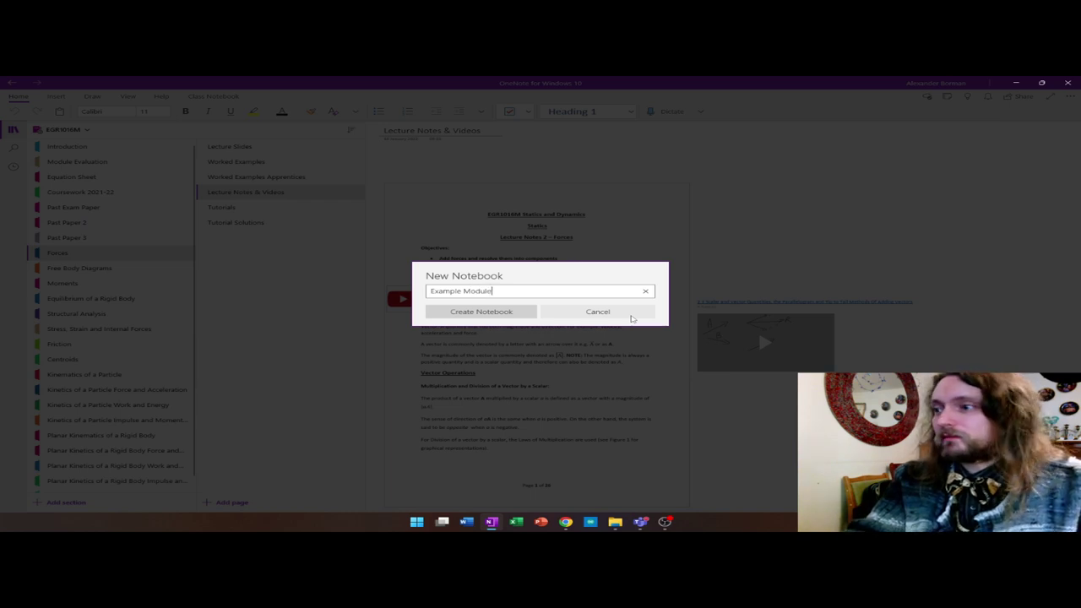
type("e ")
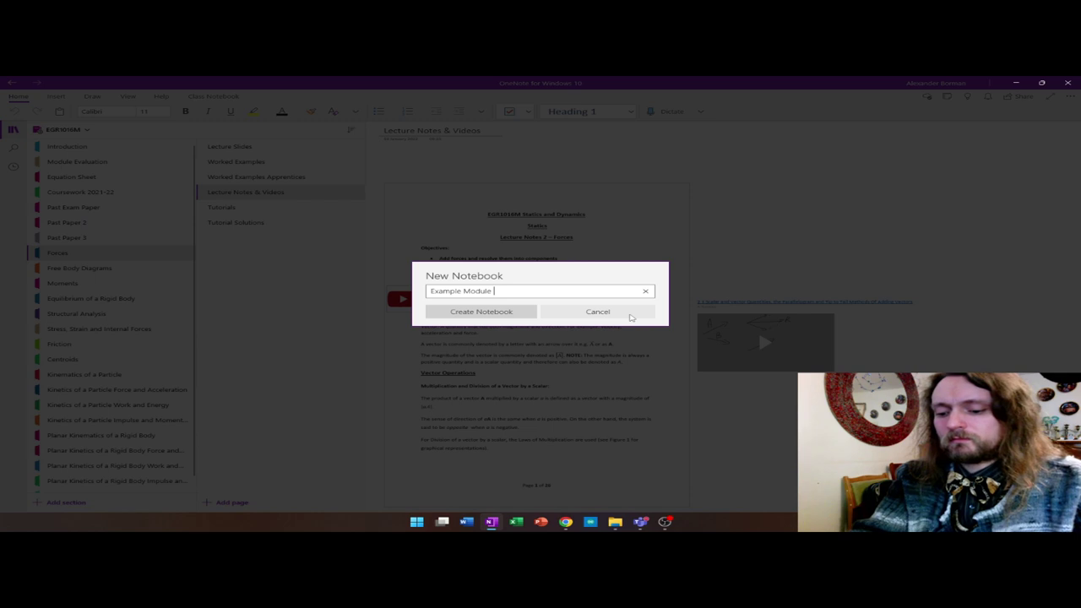
type("Workbook")
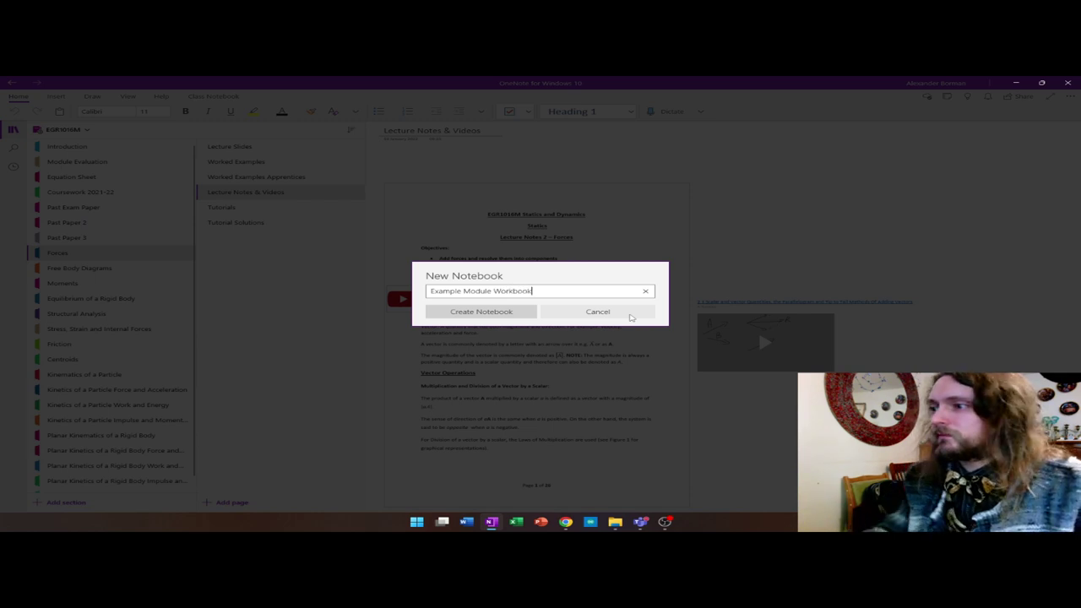
left_click(480, 312)
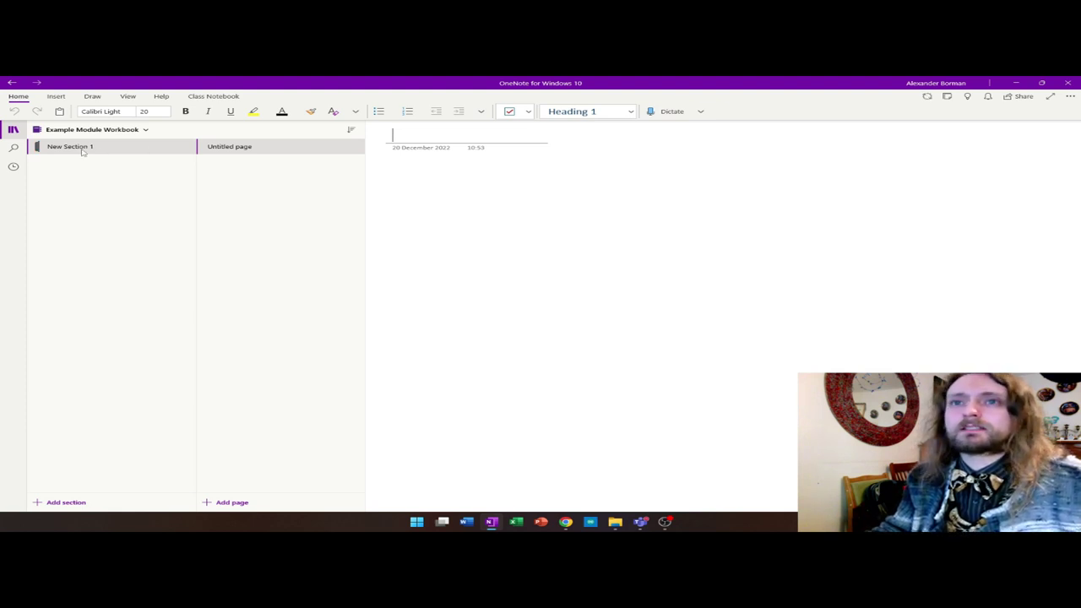
Step: Rename New Section 1 to Template
right_click(86, 154)
left_click(118, 175)
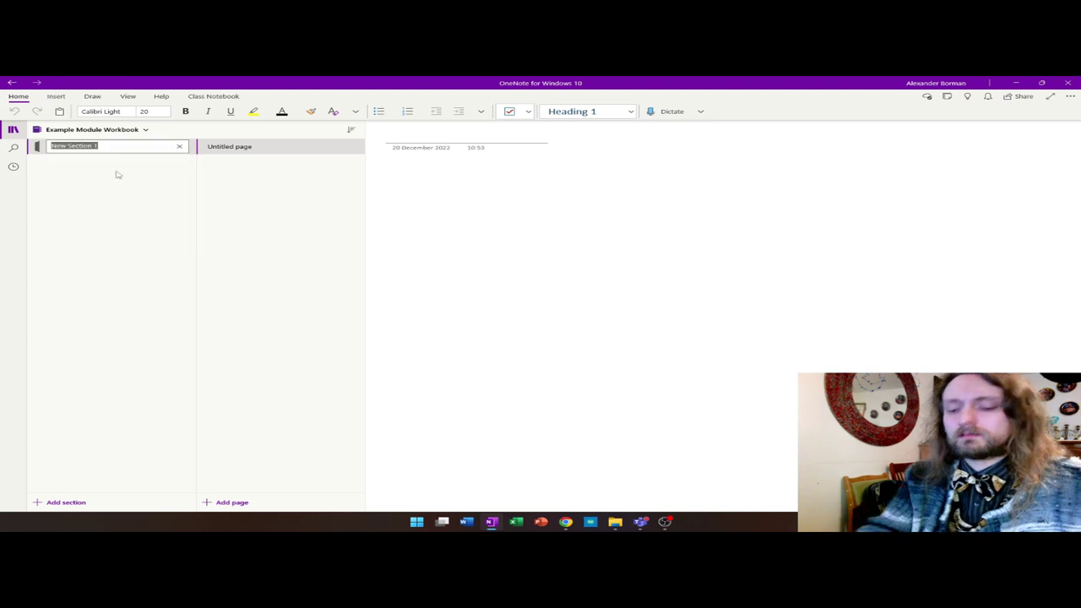
type("Template")
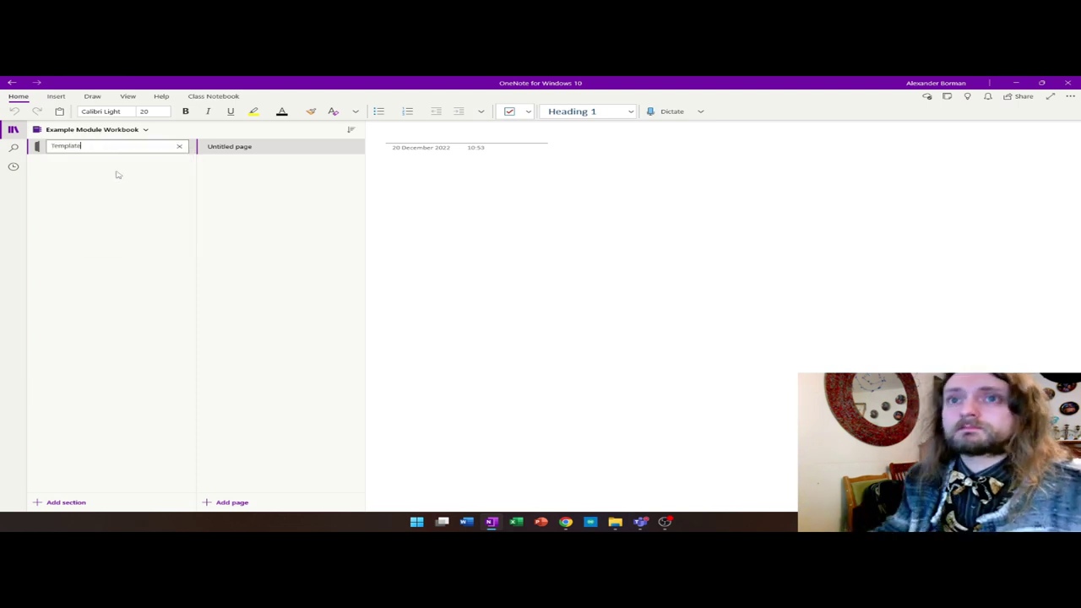
key("Return")
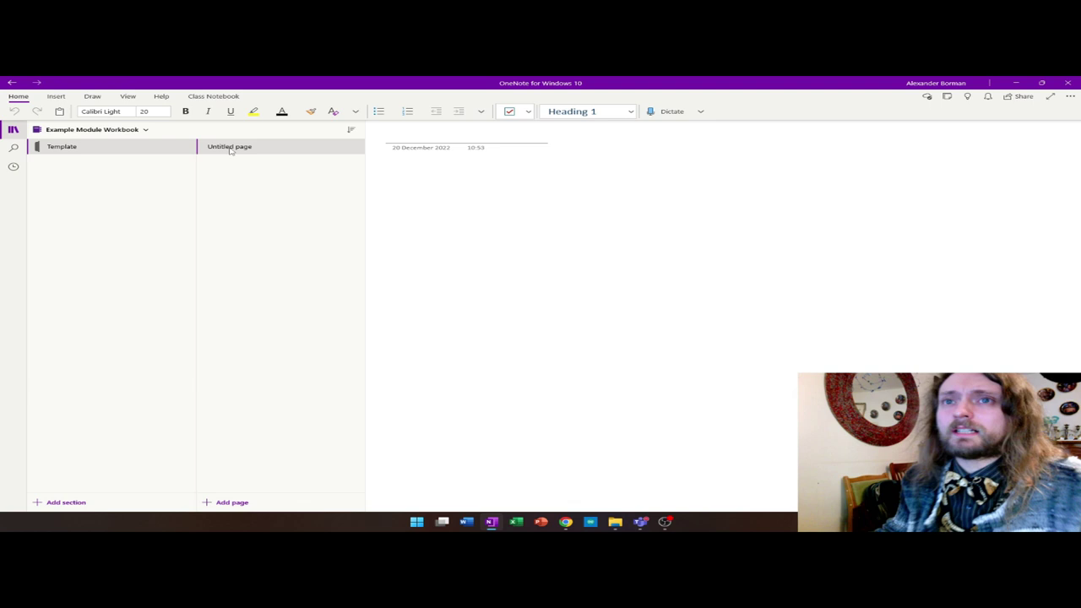
Step: Title the untitled page 'Lecture Notes'
right_click(230, 150)
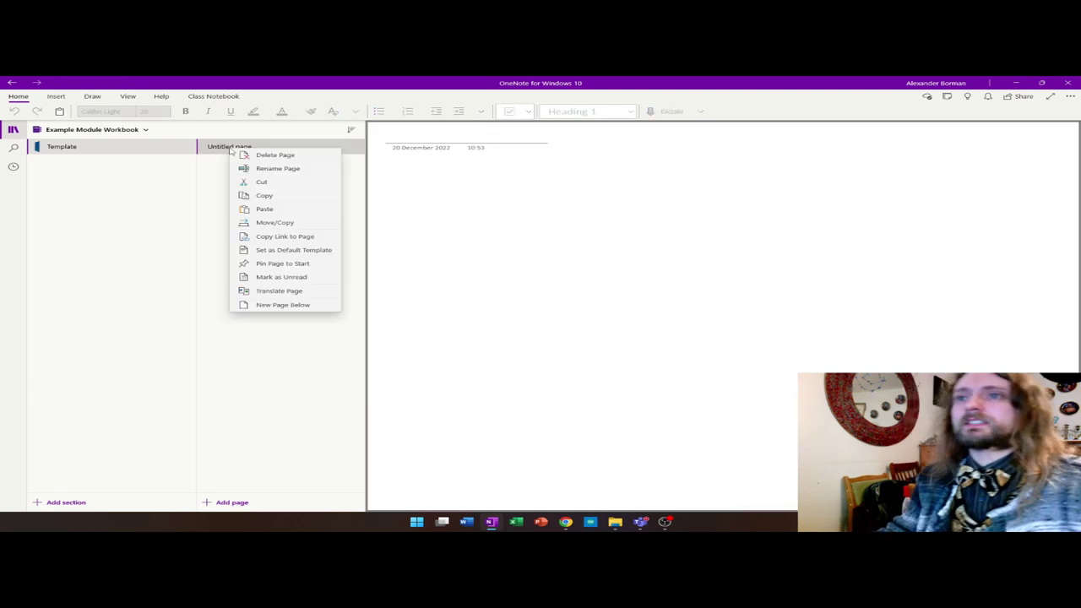
left_click(269, 168)
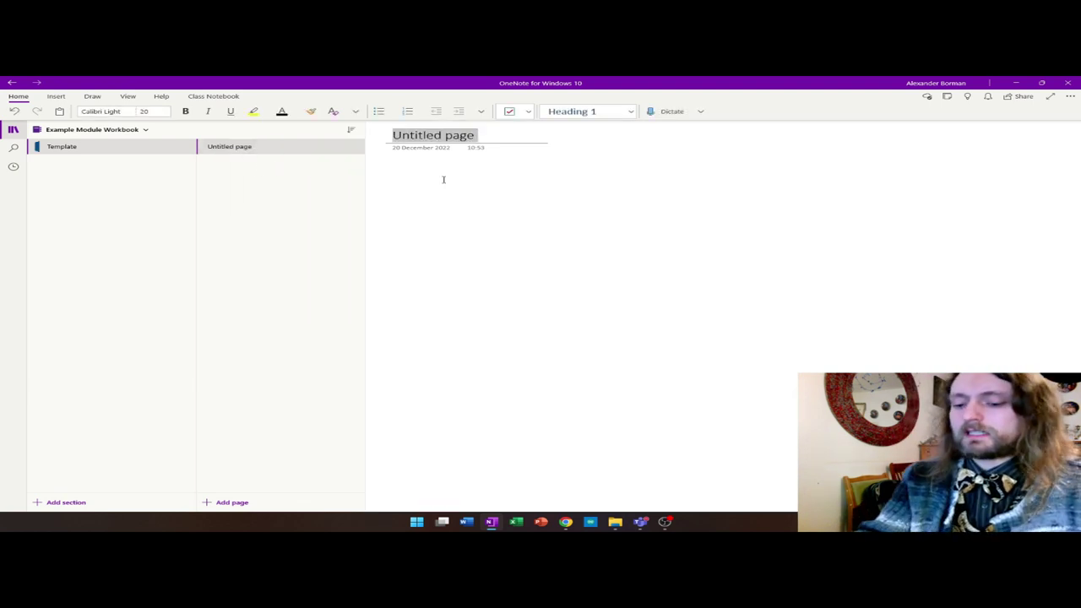
key("BackSpace")
type("Lecture")
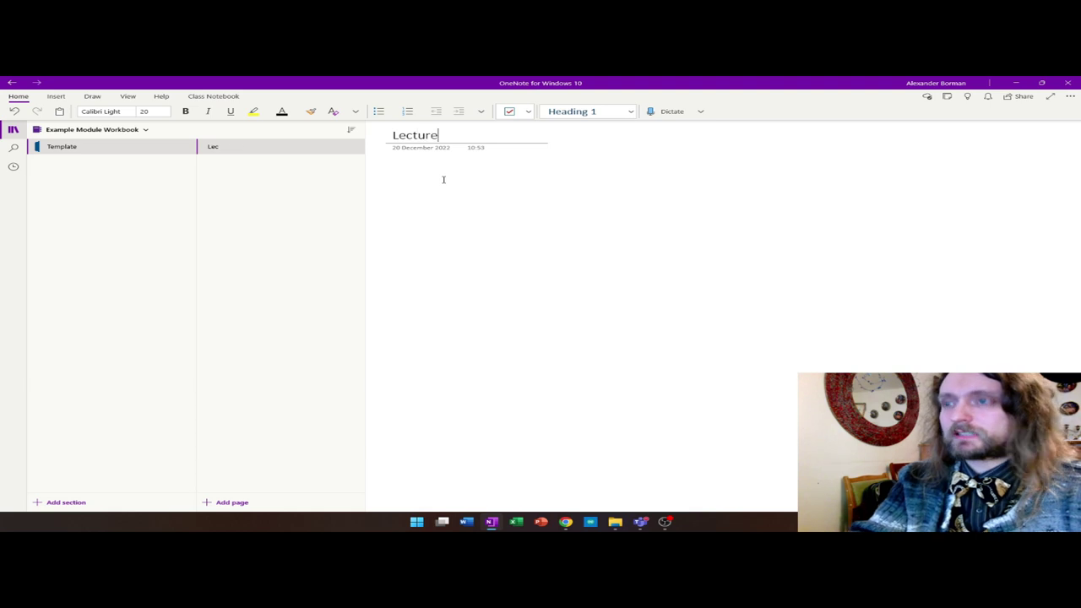
type(" 5W")
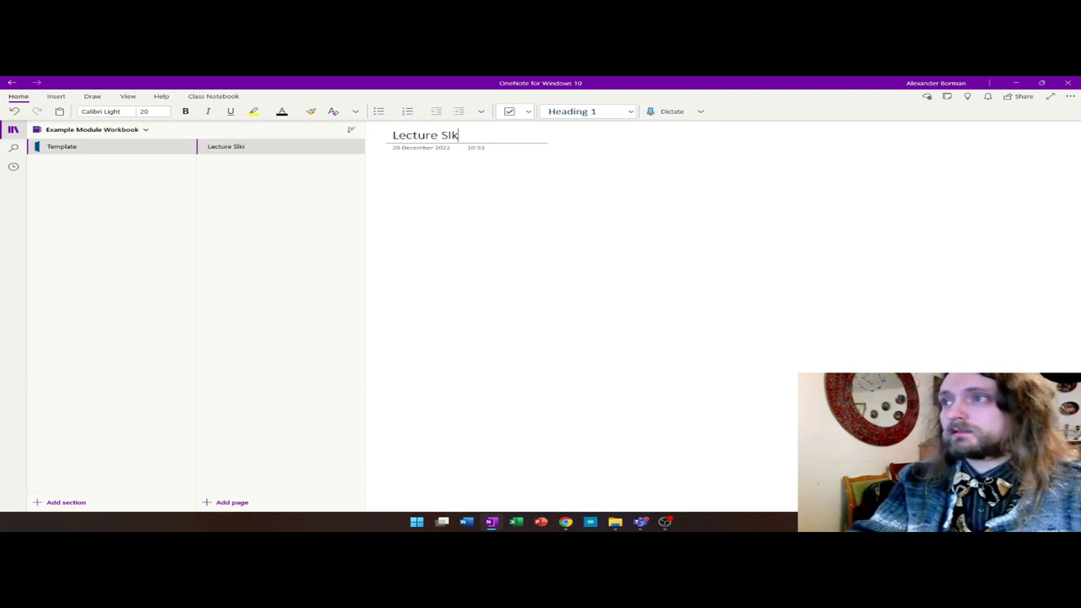
key("BackSpace")
key("BackSpace")
type("Notes")
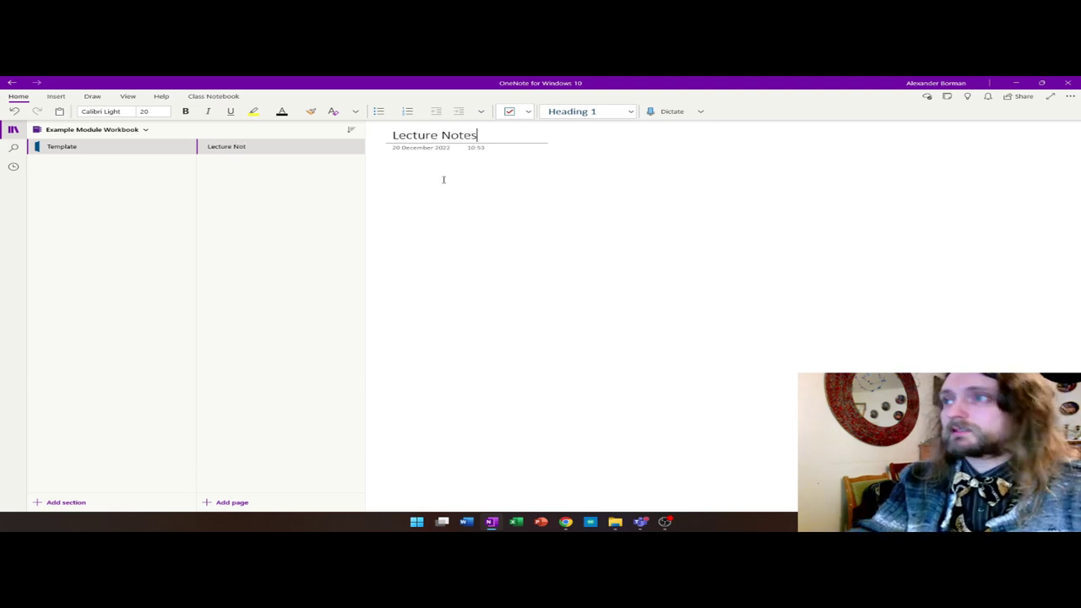
Step: Add two new pages titled 'Practice Questions' and 'Video Resources'
right_click(246, 161)
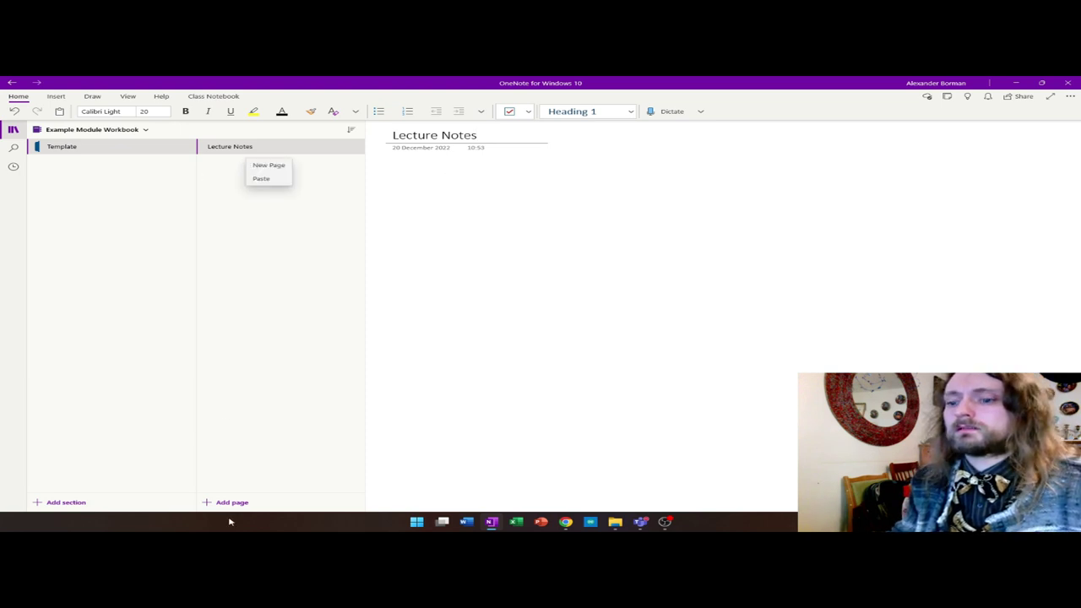
left_click(264, 165)
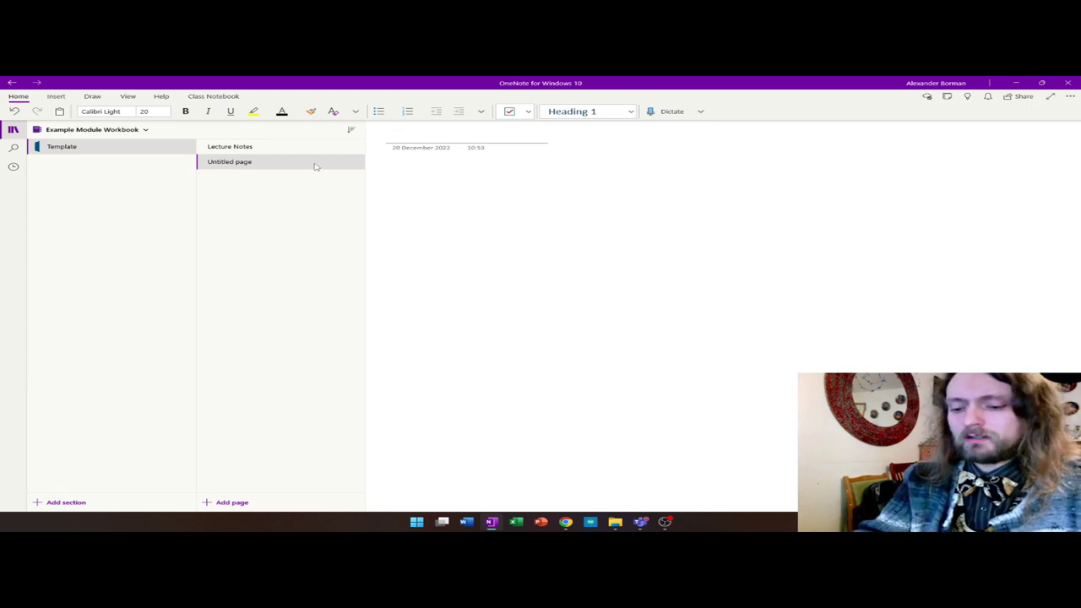
type("Pract")
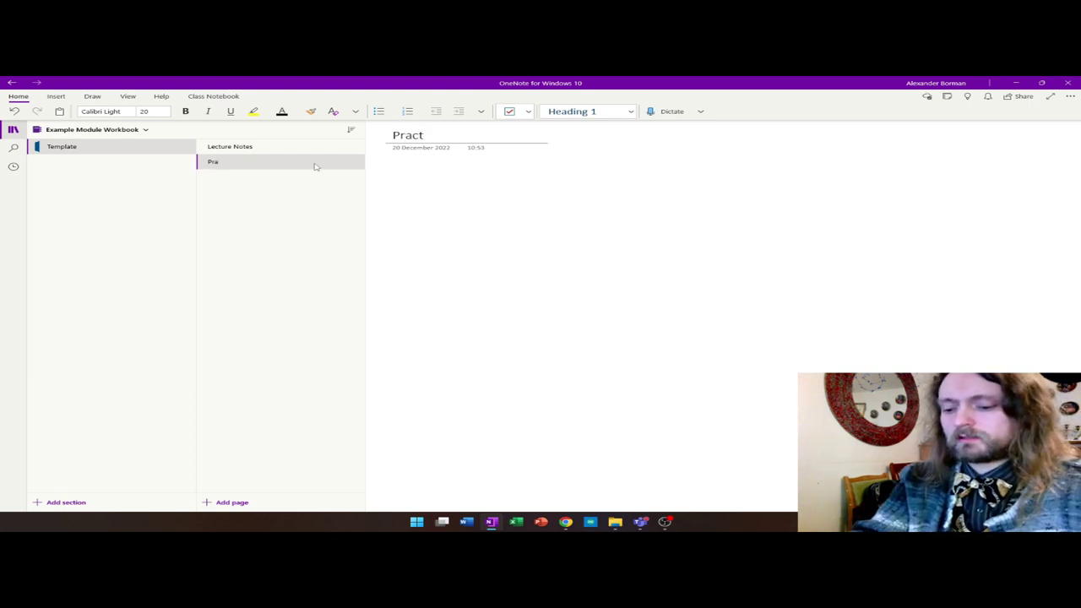
type("ice Questions")
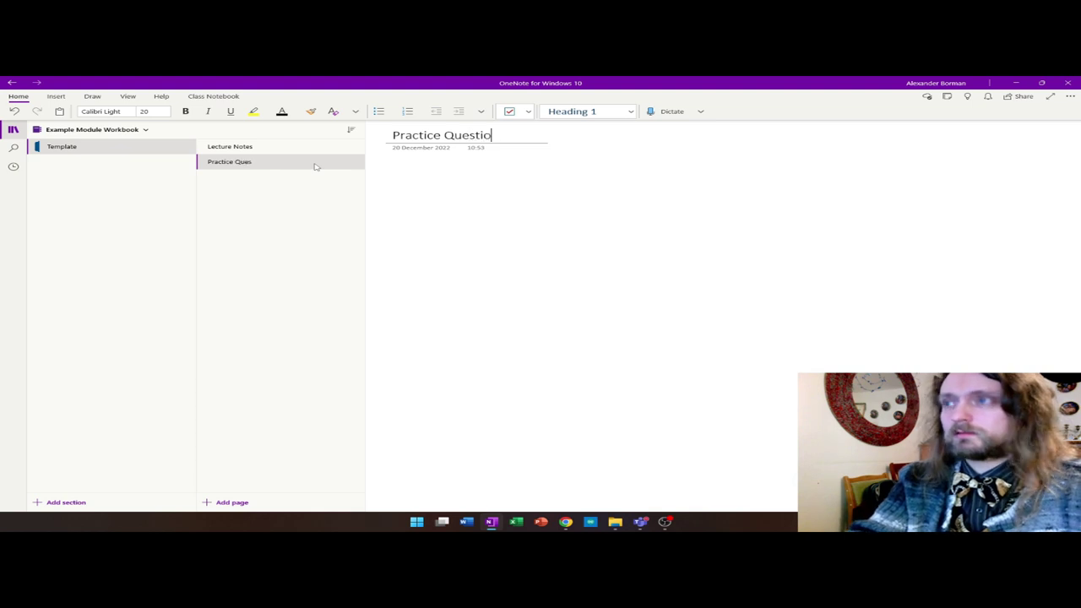
right_click(262, 212)
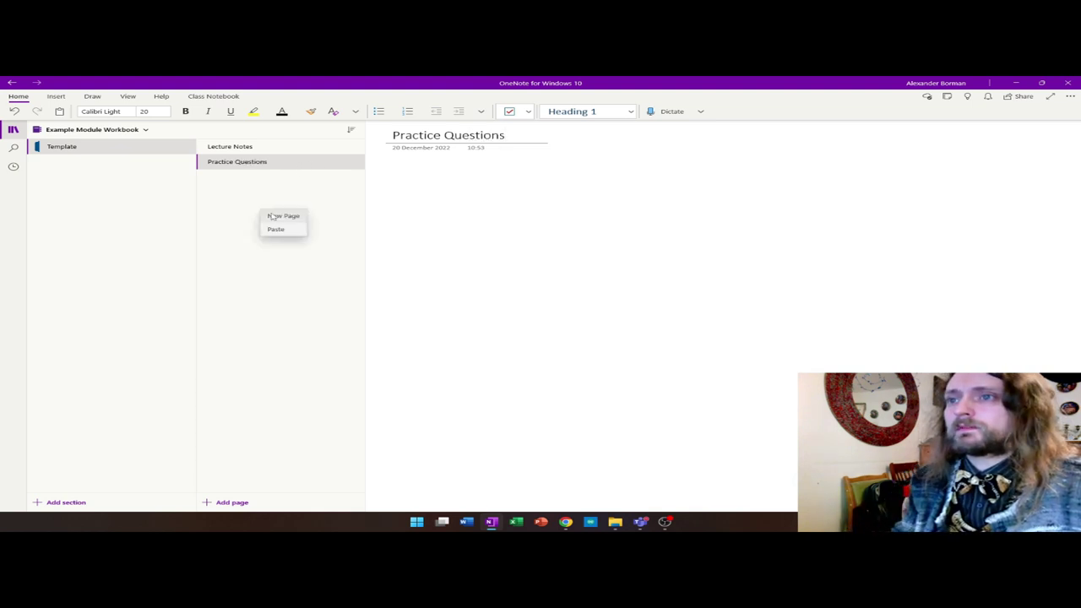
left_click(273, 215)
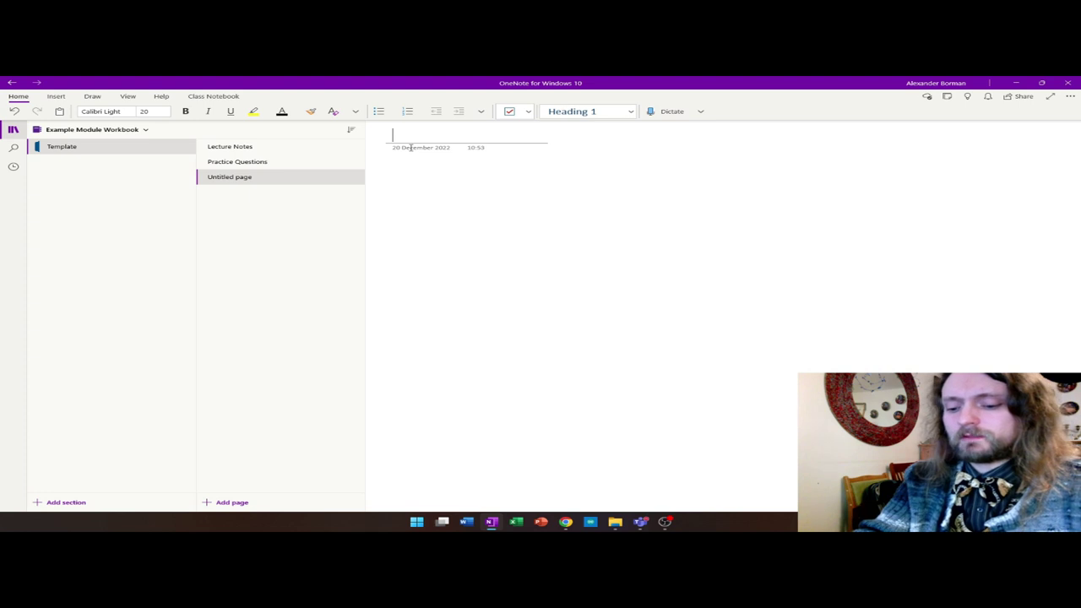
type("Video Resoures")
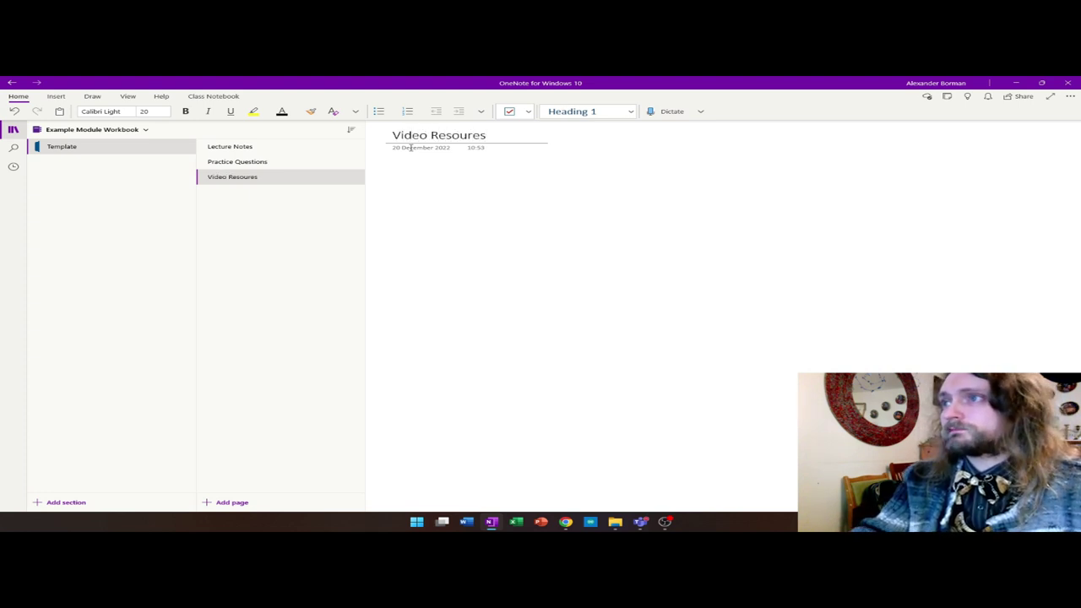
key("BackSpace")
key("BackSpace")
type("ces")
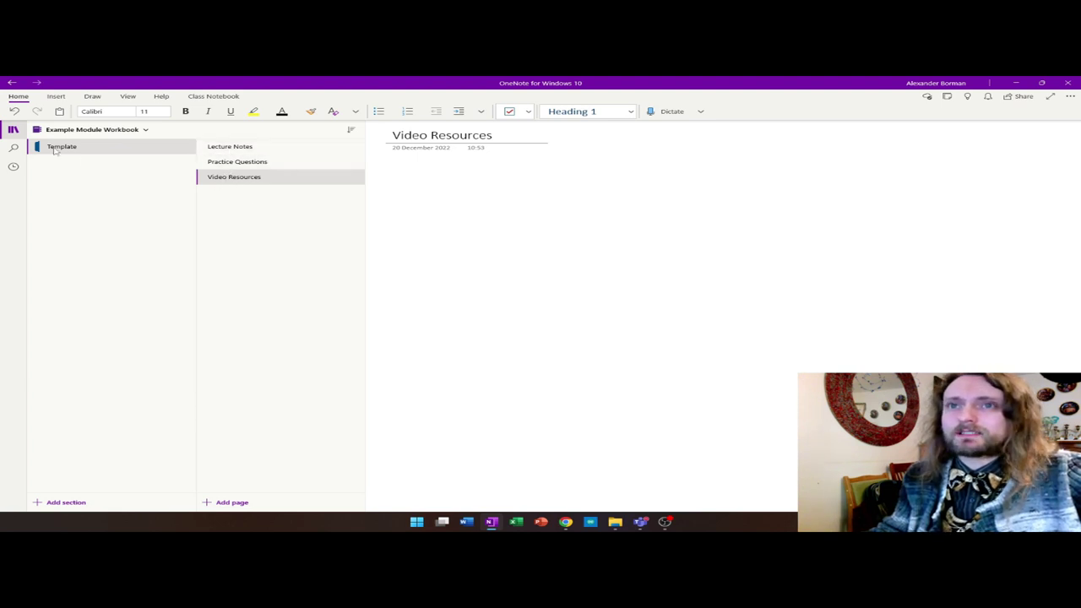
Step: Copy the Template section into Example Module Workbook, creating Template 2
right_click(56, 150)
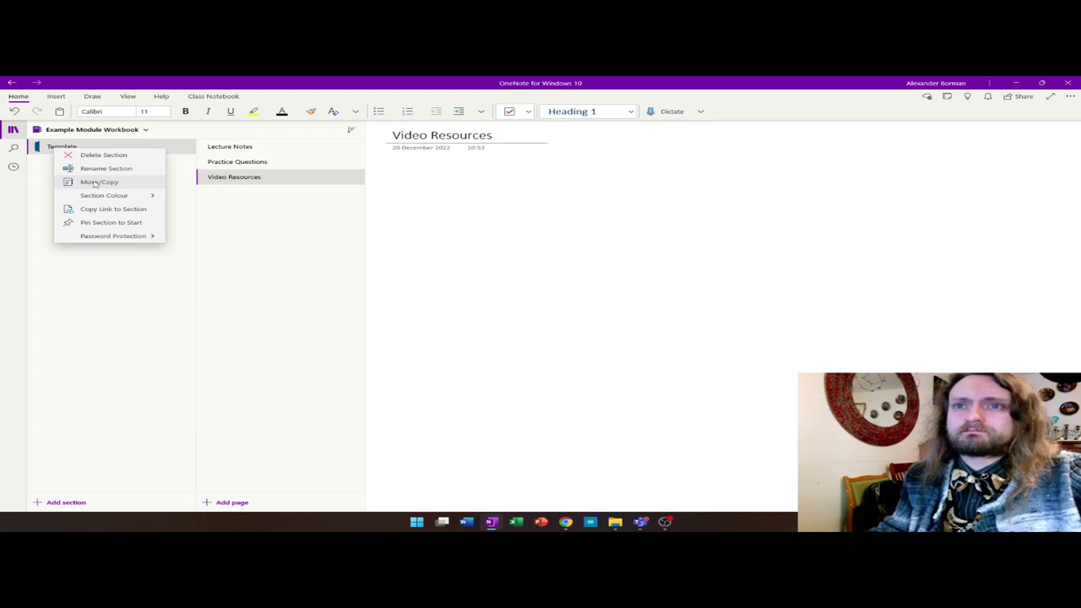
left_click(95, 182)
key("Escape")
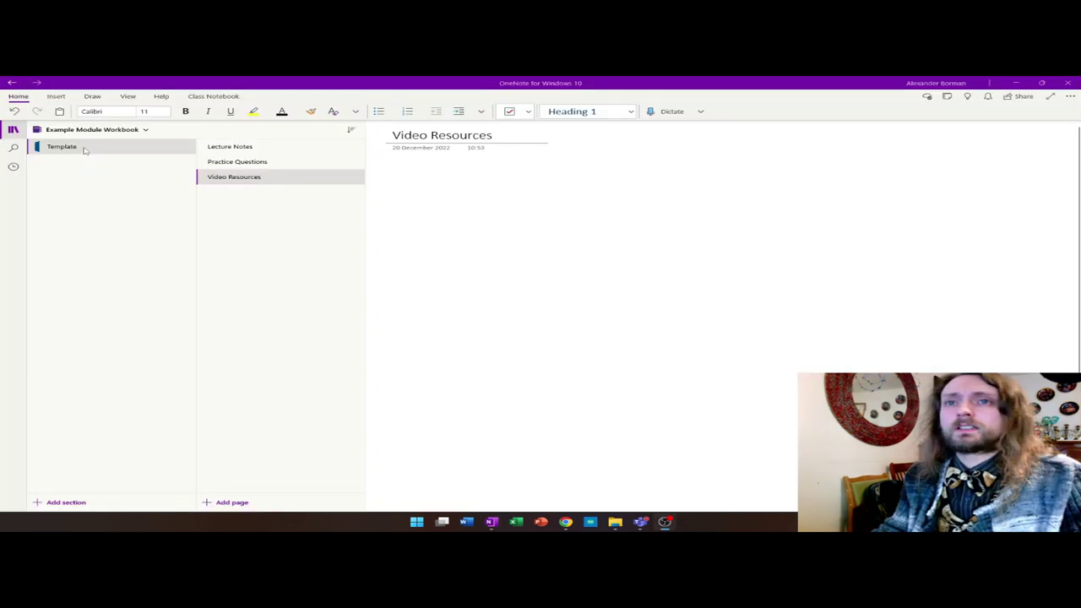
right_click(84, 150)
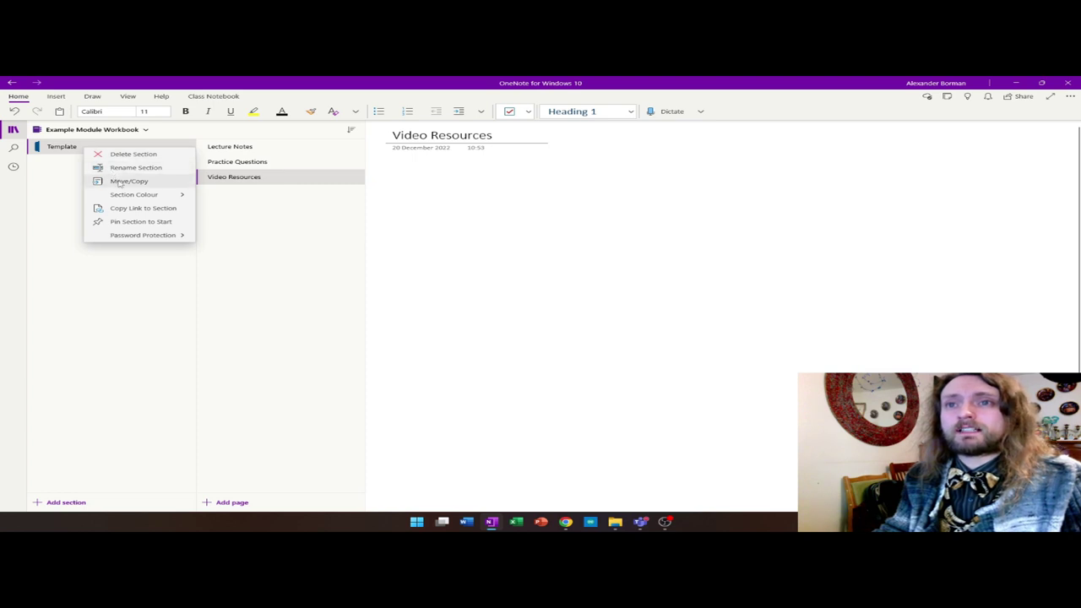
left_click(120, 183)
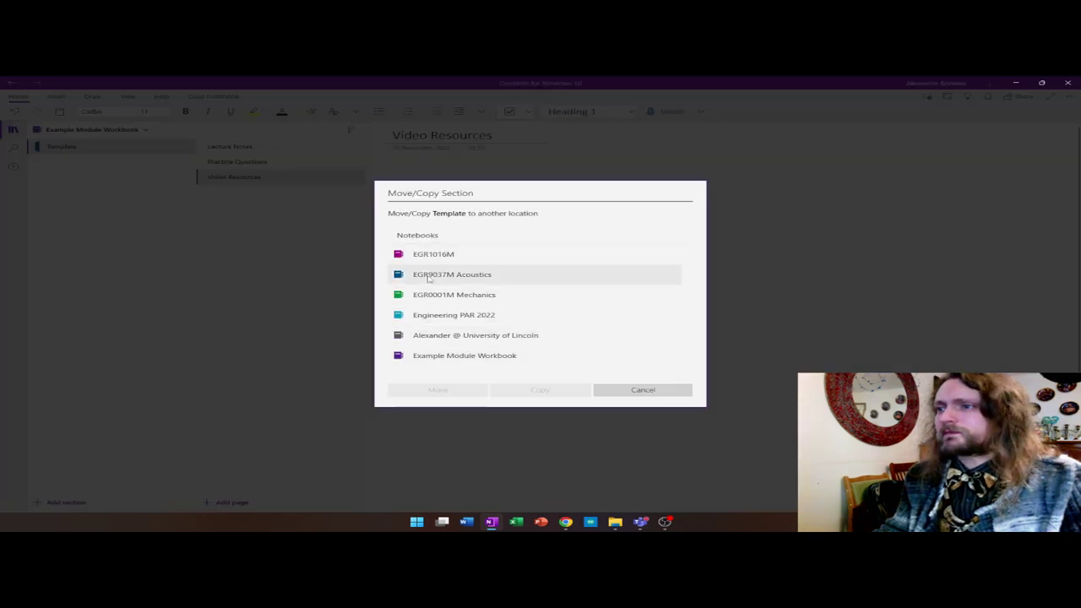
left_click(446, 359)
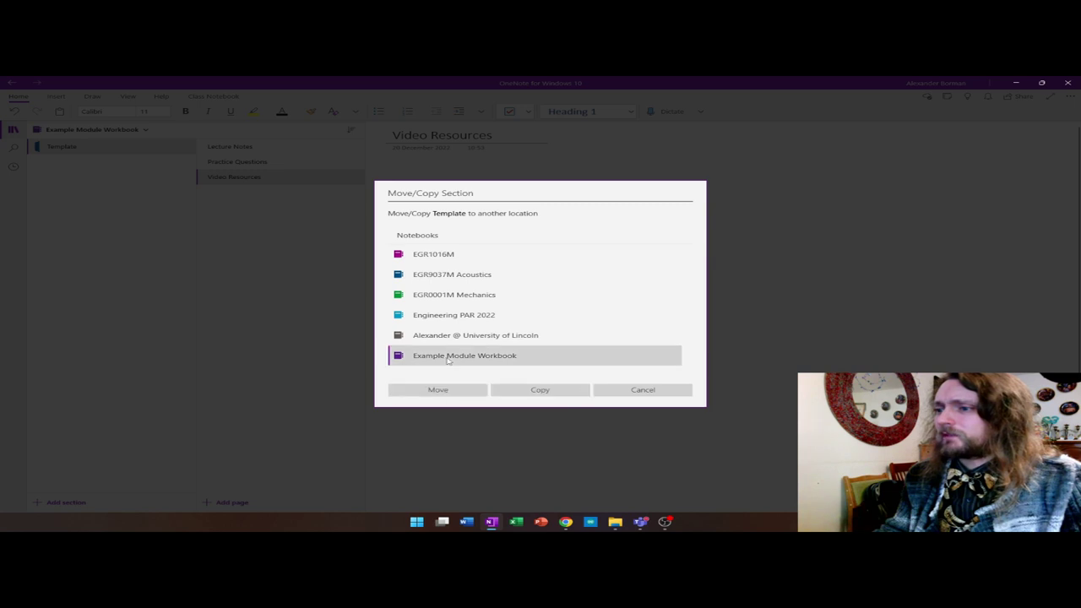
left_click(549, 390)
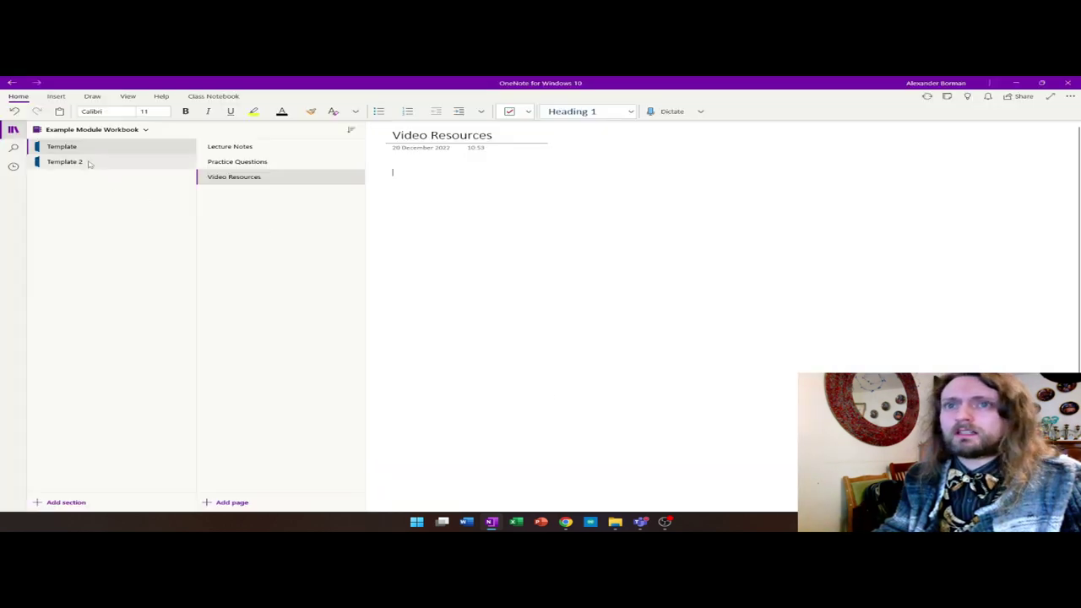
left_click(89, 163)
Step: Copy Template 2 into the same notebook, creating Template 2 2
right_click(87, 162)
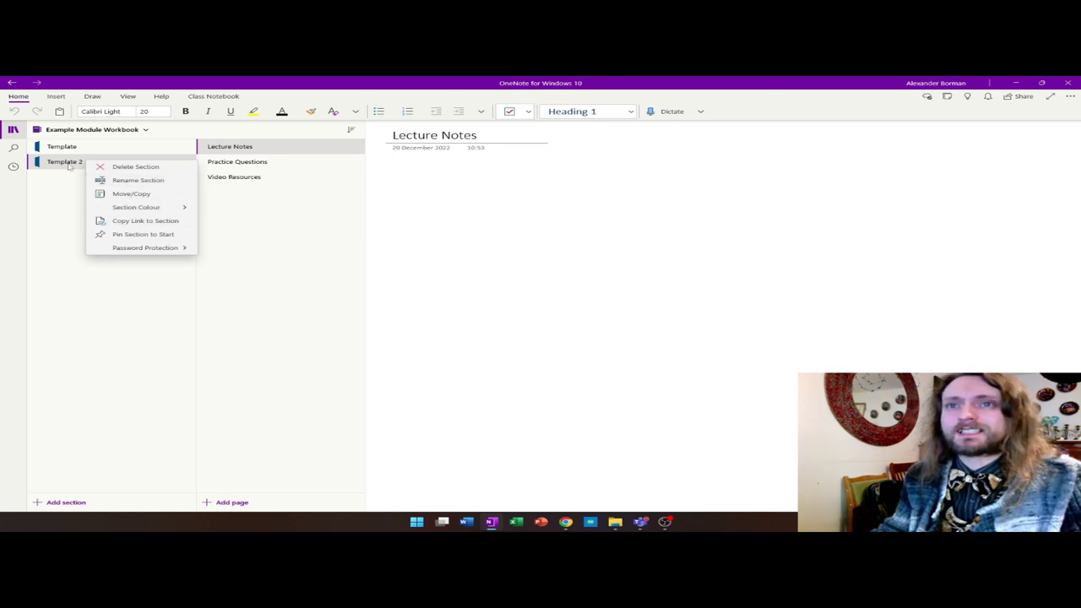
left_click(127, 193)
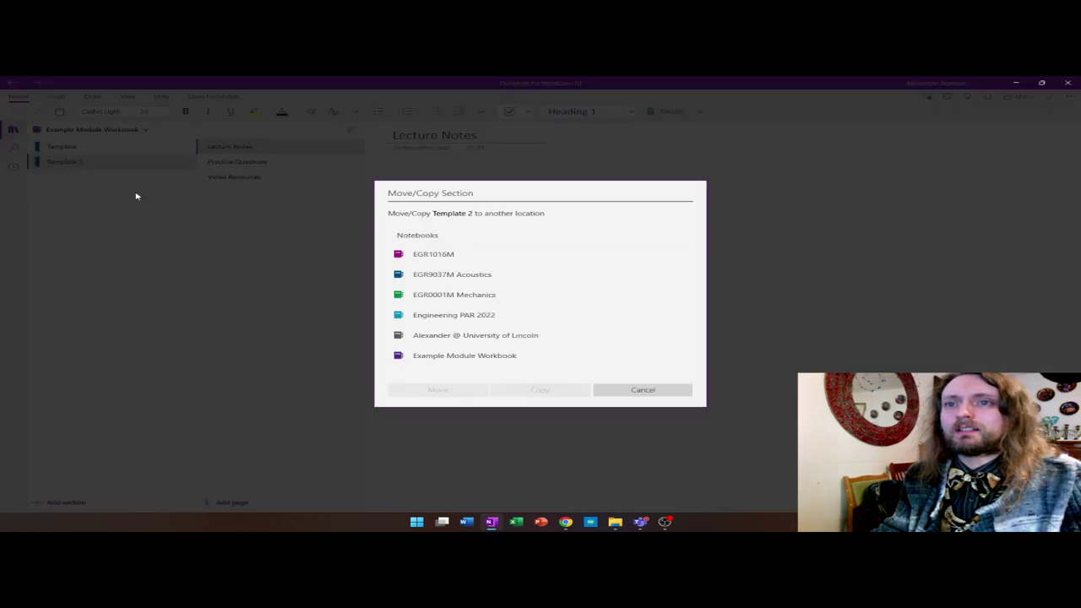
left_click(456, 355)
left_click(565, 386)
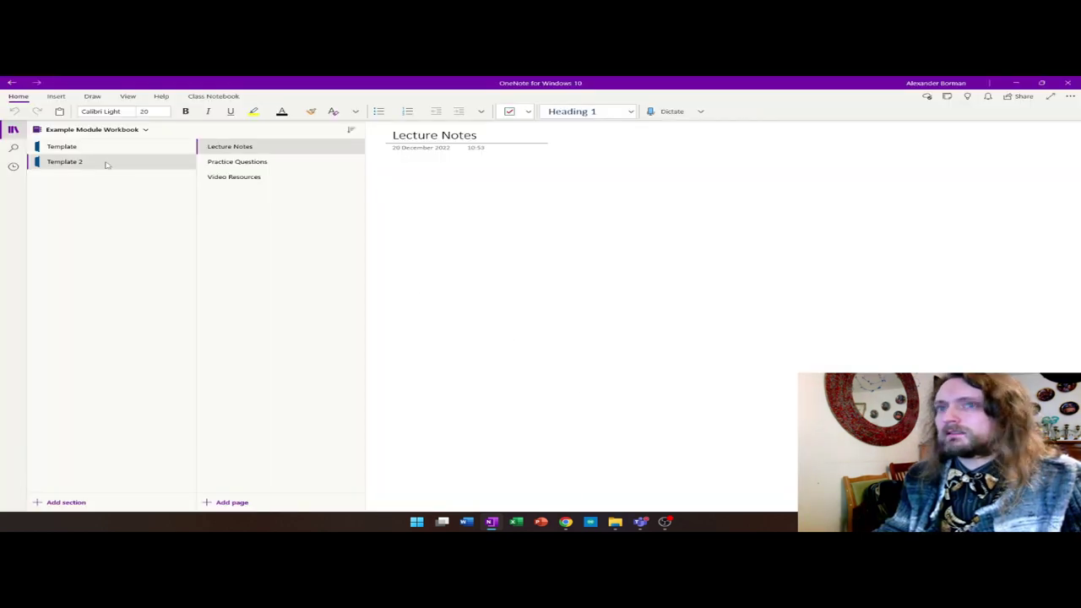
left_click(76, 164)
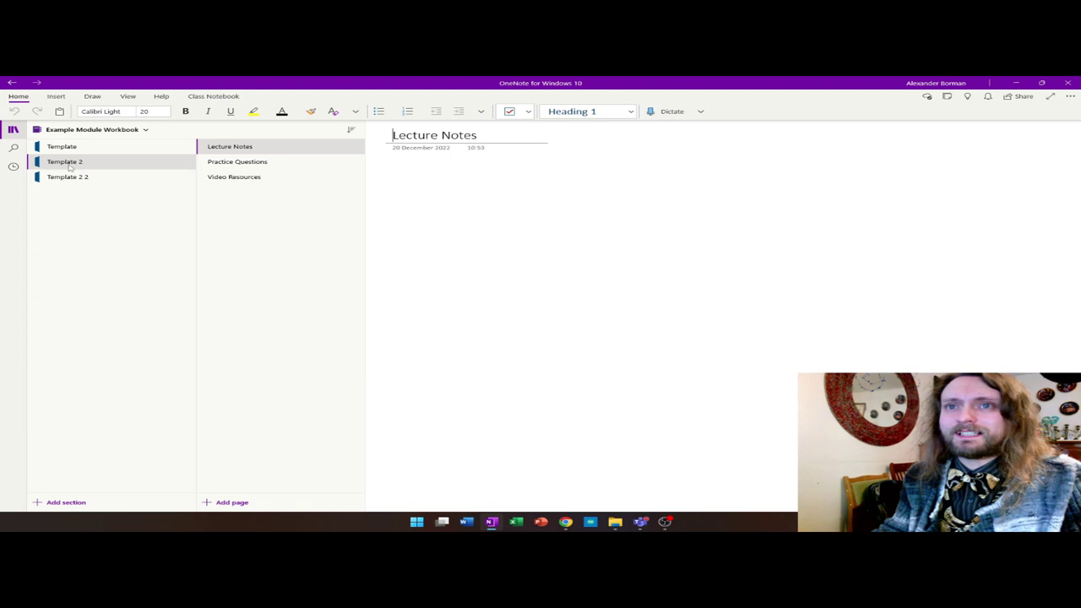
Step: Rename the Template 2 section to 'Topic 1 - Forces'
right_click(70, 164)
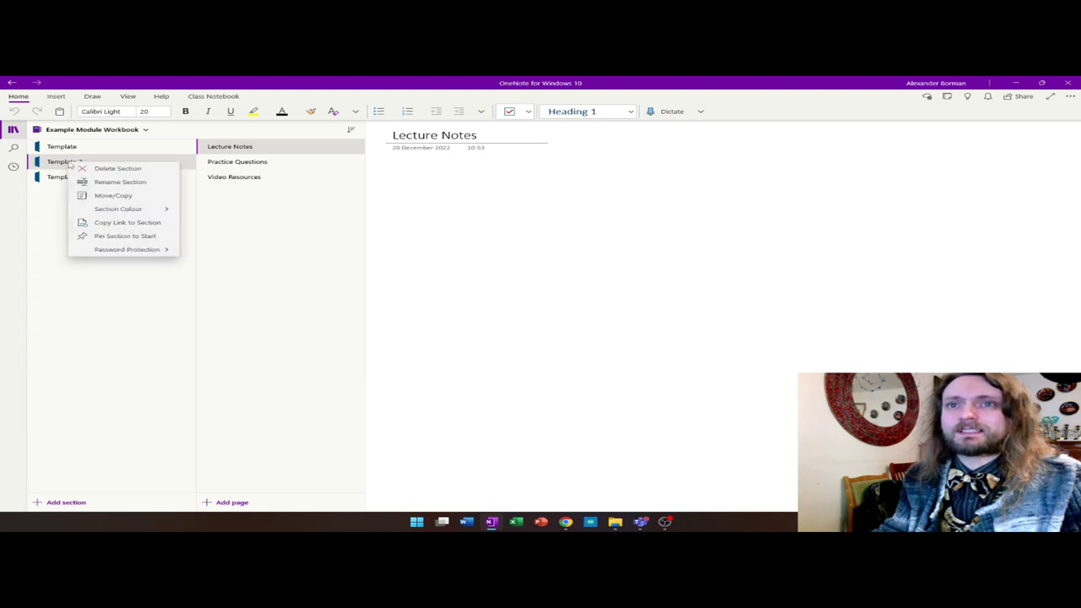
left_click(106, 182)
type("Topics")
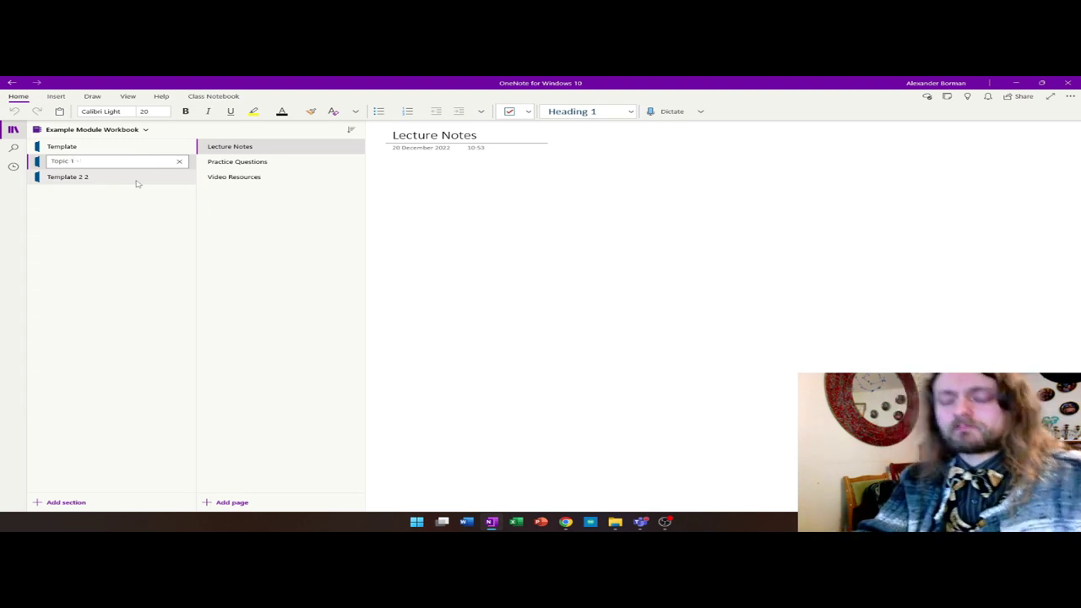
type("Forces")
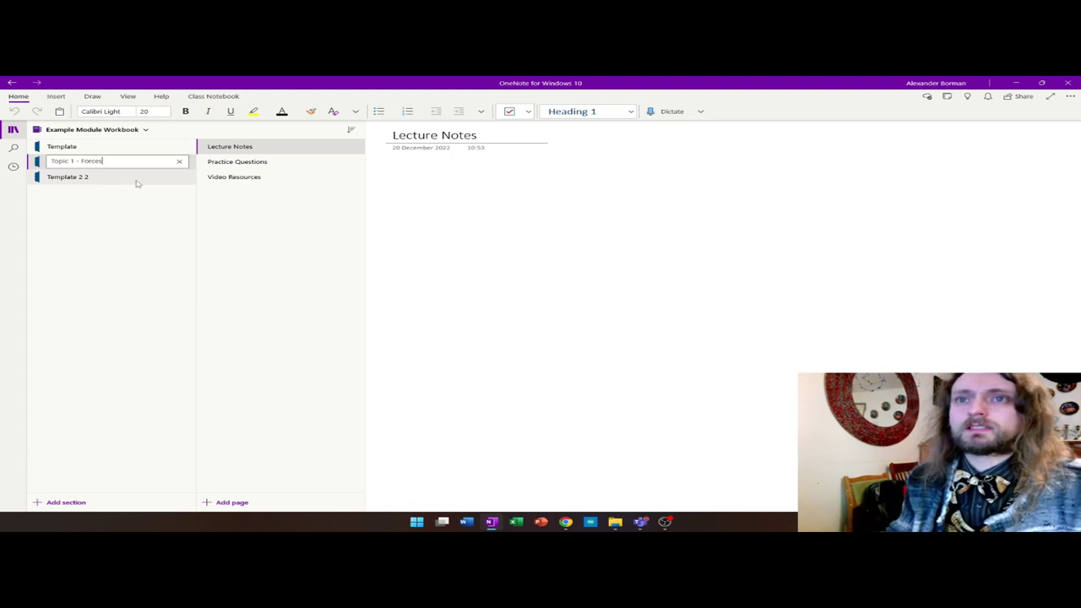
Step: Rename the Template 2 2 section to 'Topic 2 Free Body Diagrams'
right_click(137, 184)
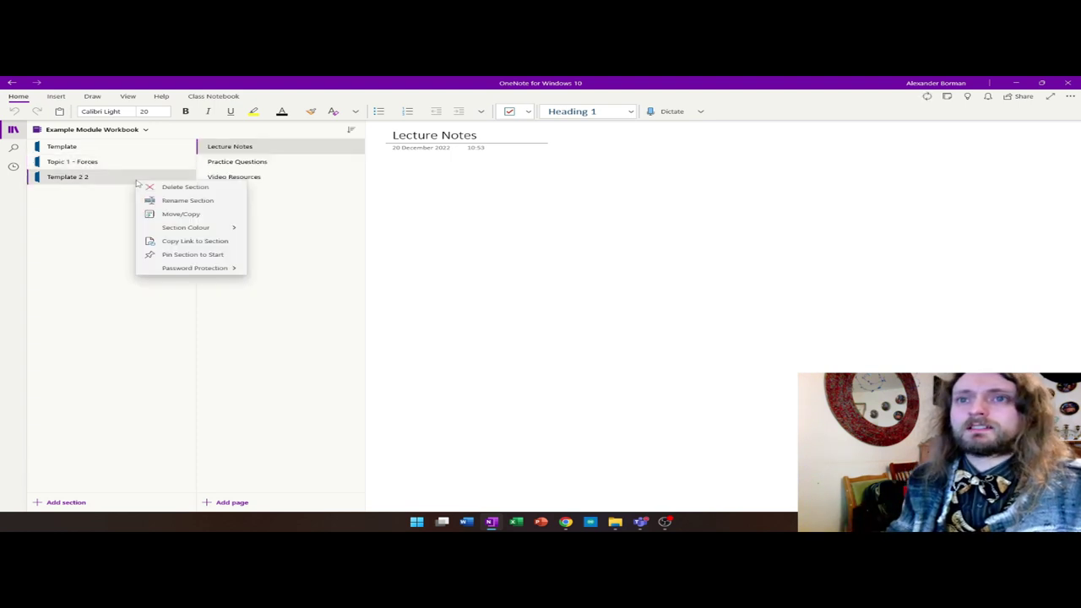
left_click(171, 201)
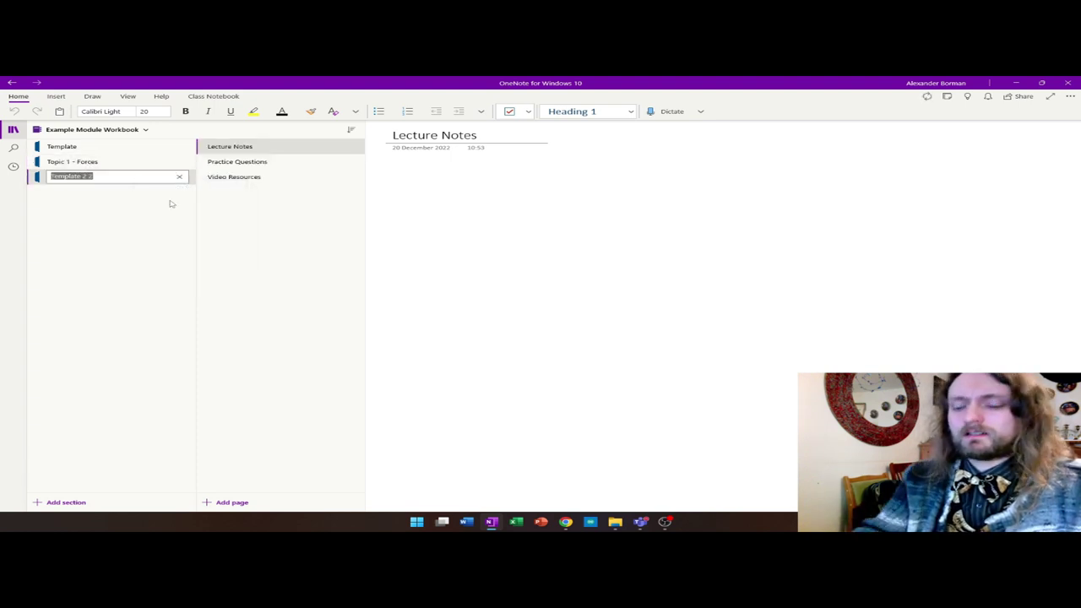
type("Topi")
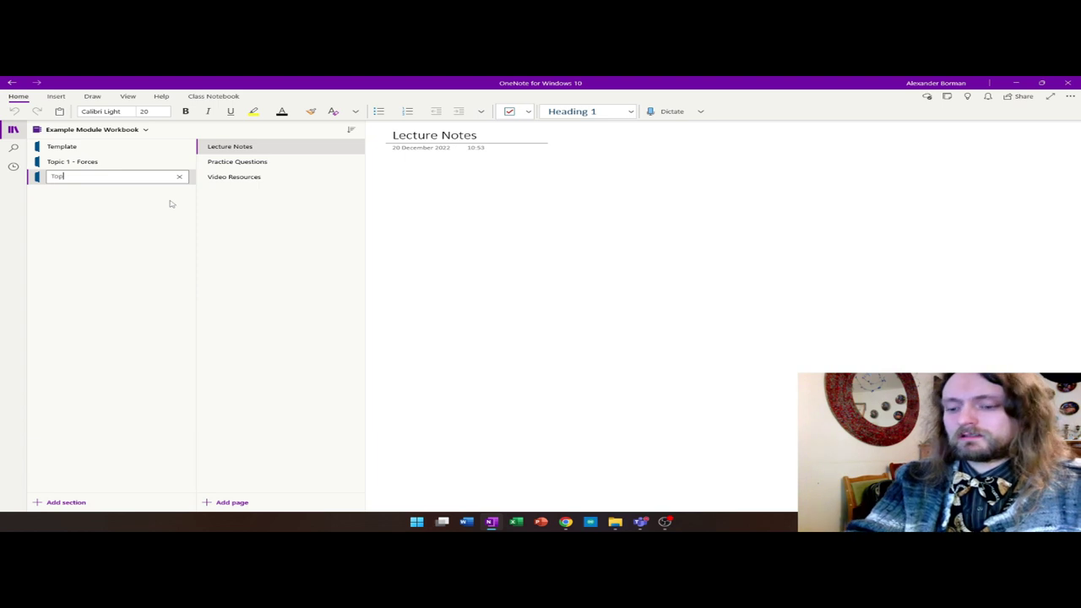
type("c ")
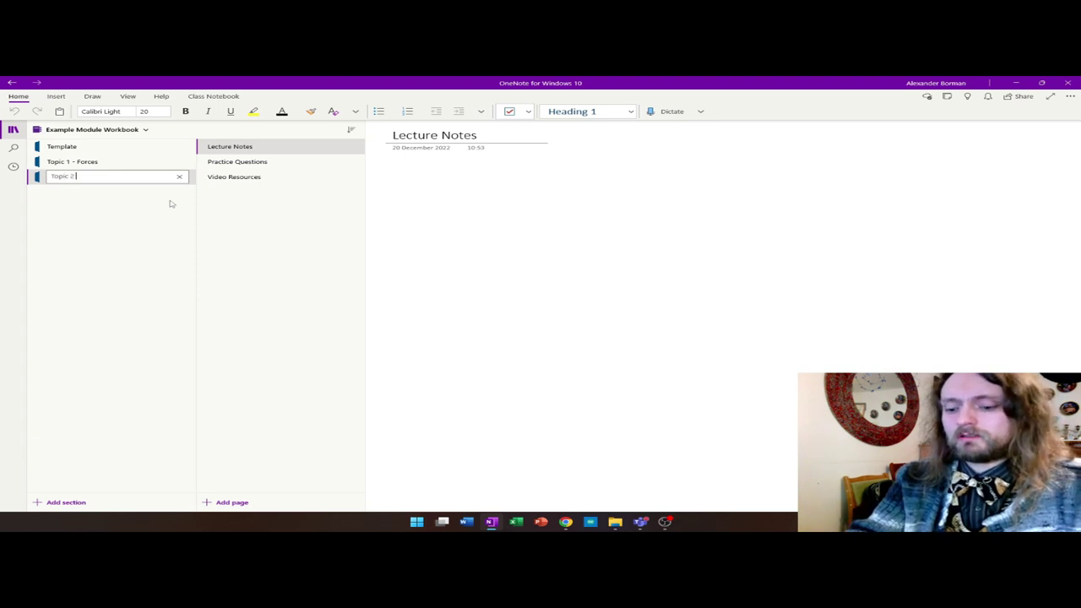
type("2 Free Bod")
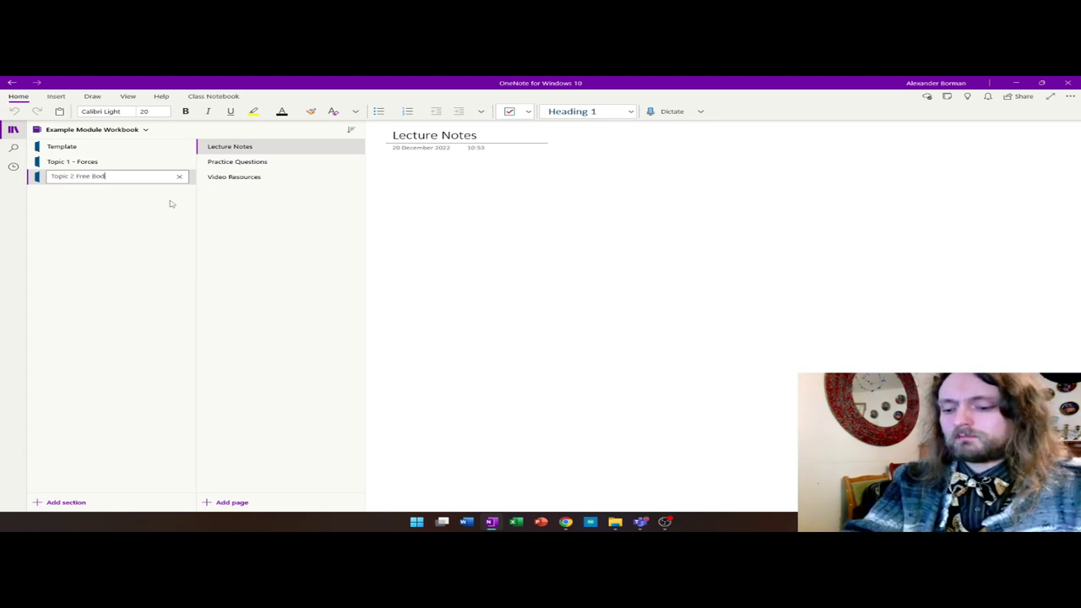
type("y Diagr")
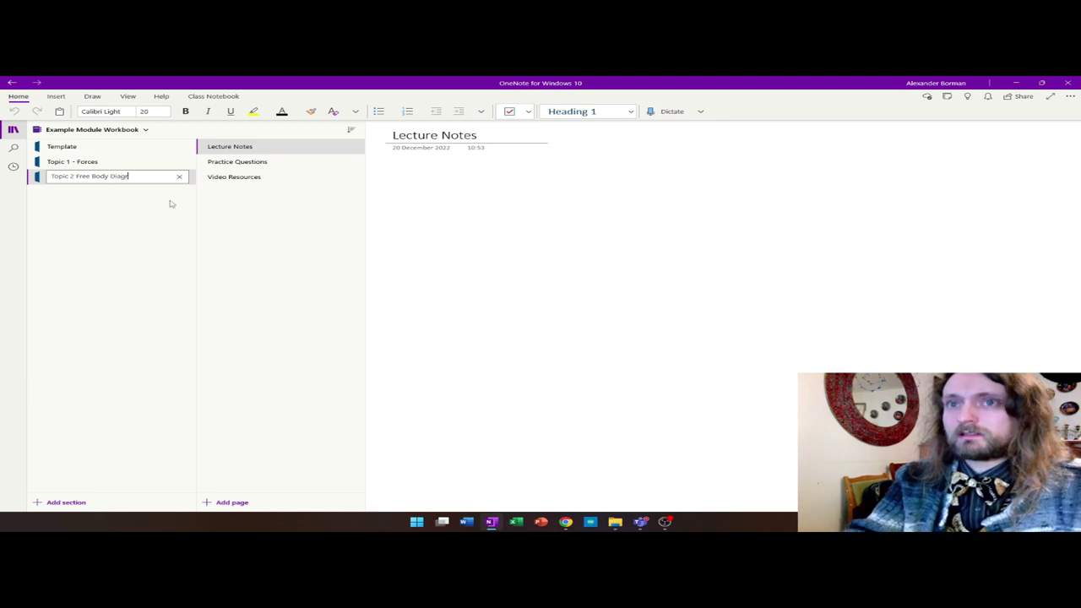
type("ams")
key("Return")
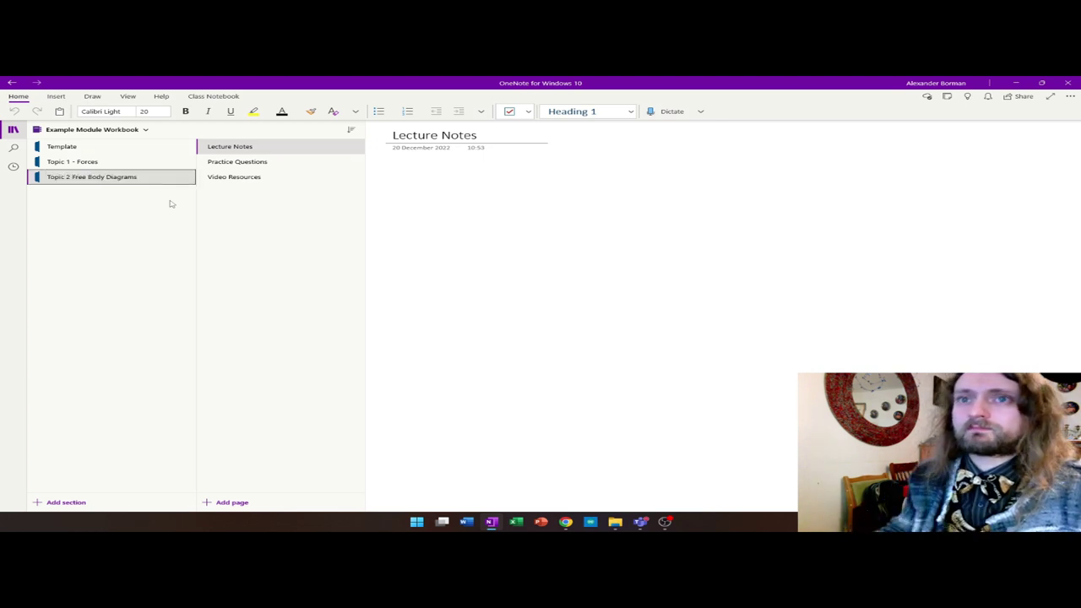
Step: Attach ELE2001 Lecture Topic 1.ppt from File Explorer to Topic 1 - Forces' Lecture Notes page
left_click(85, 161)
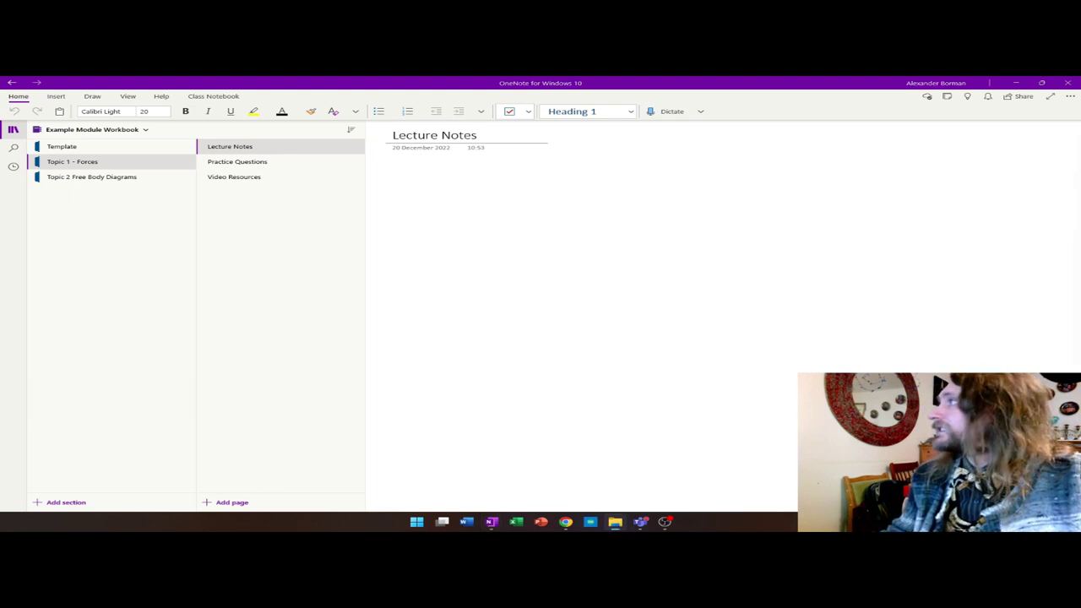
left_click_drag(1080, 180, 441, 181)
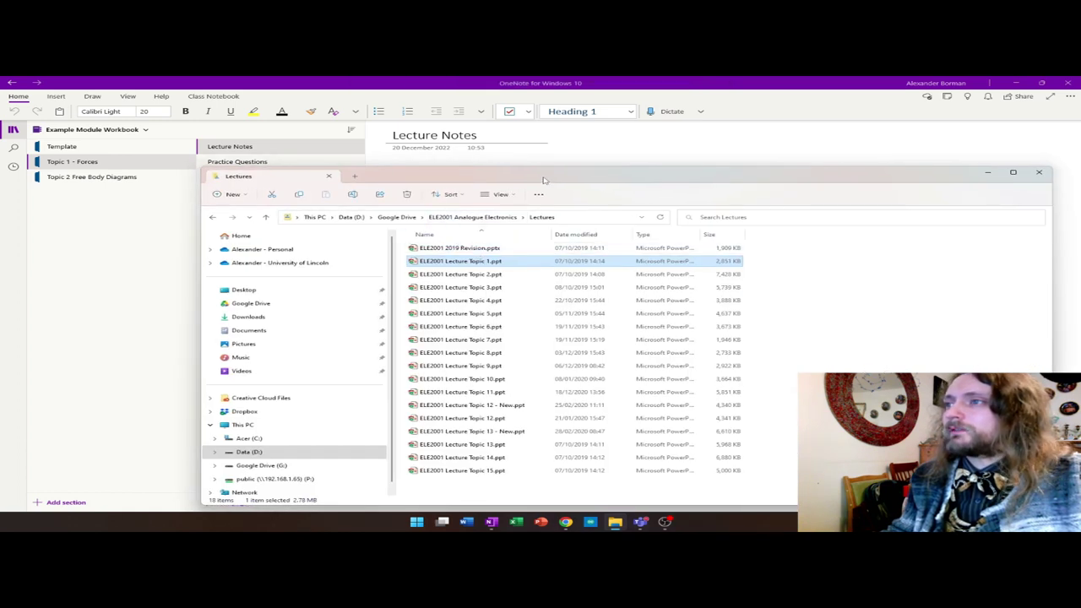
left_click_drag(546, 180, 422, 245)
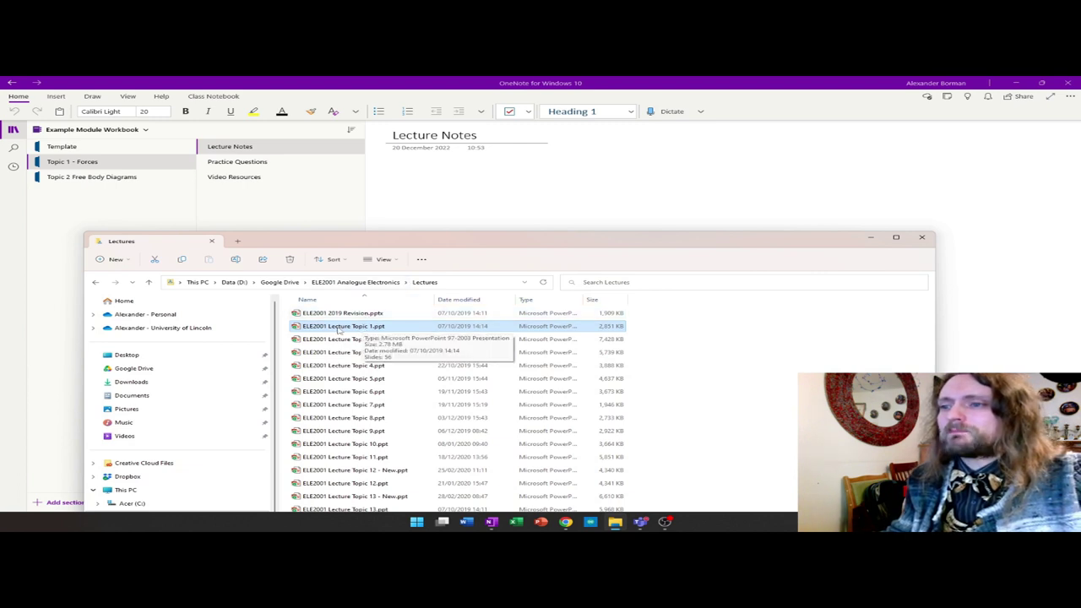
left_click(413, 181)
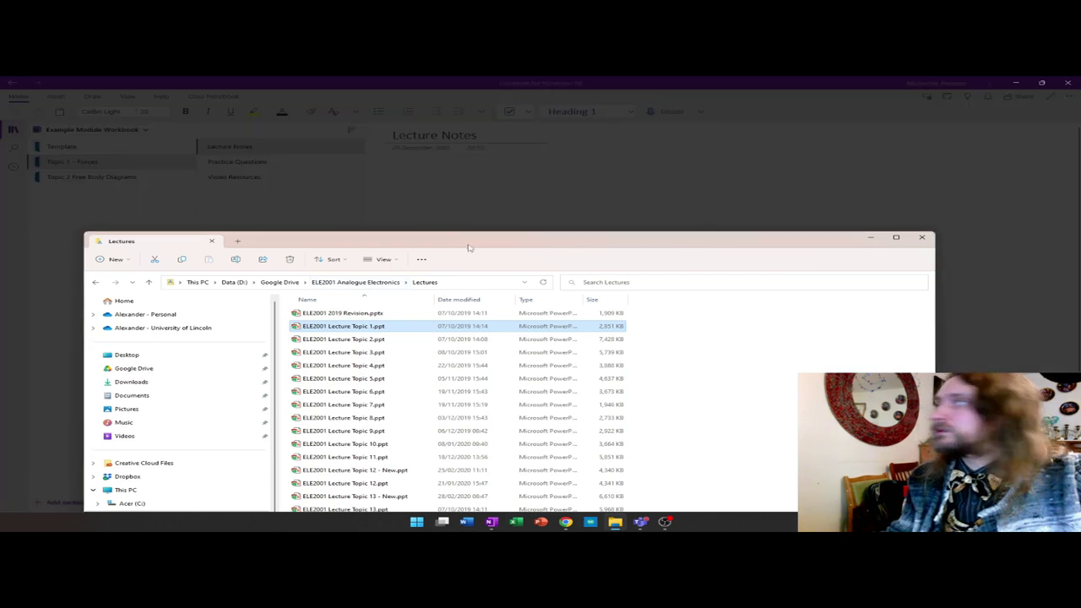
left_click_drag(469, 251, 836, 272)
left_click_drag(902, 242, 744, 156)
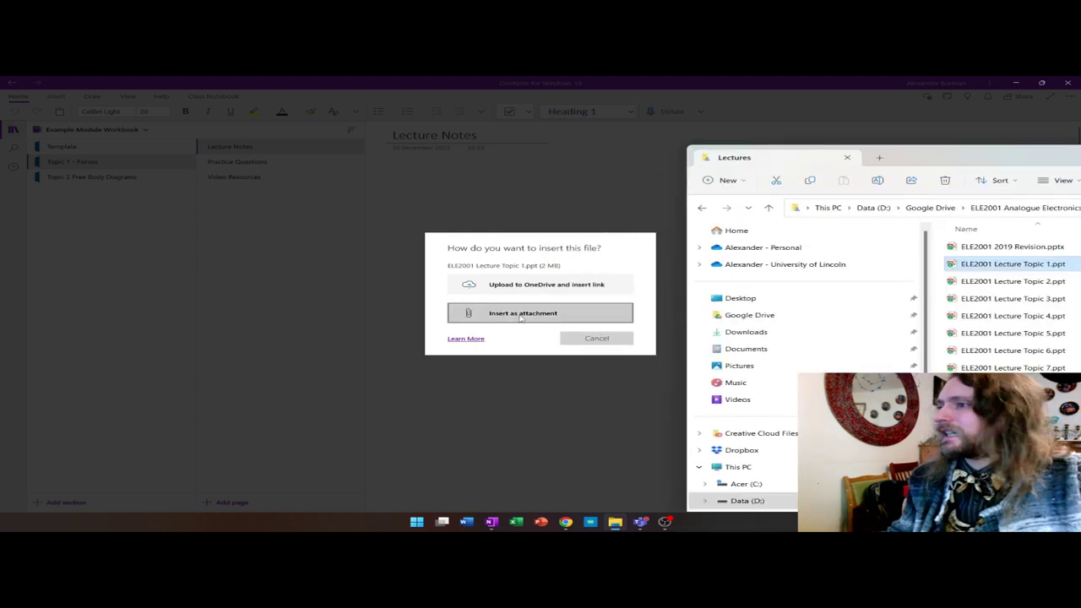
left_click(522, 318)
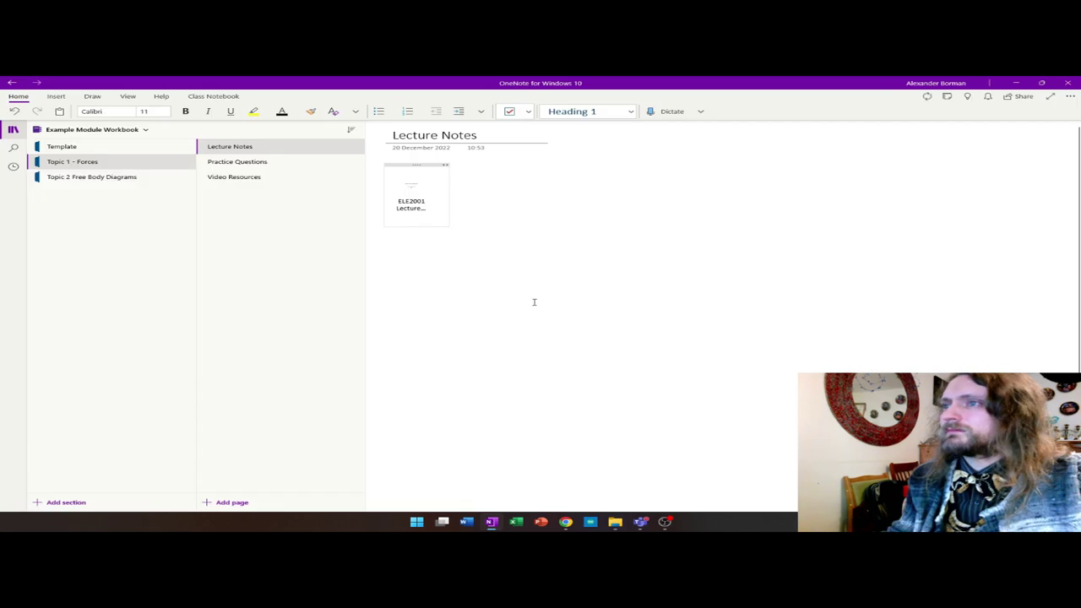
left_click(416, 188)
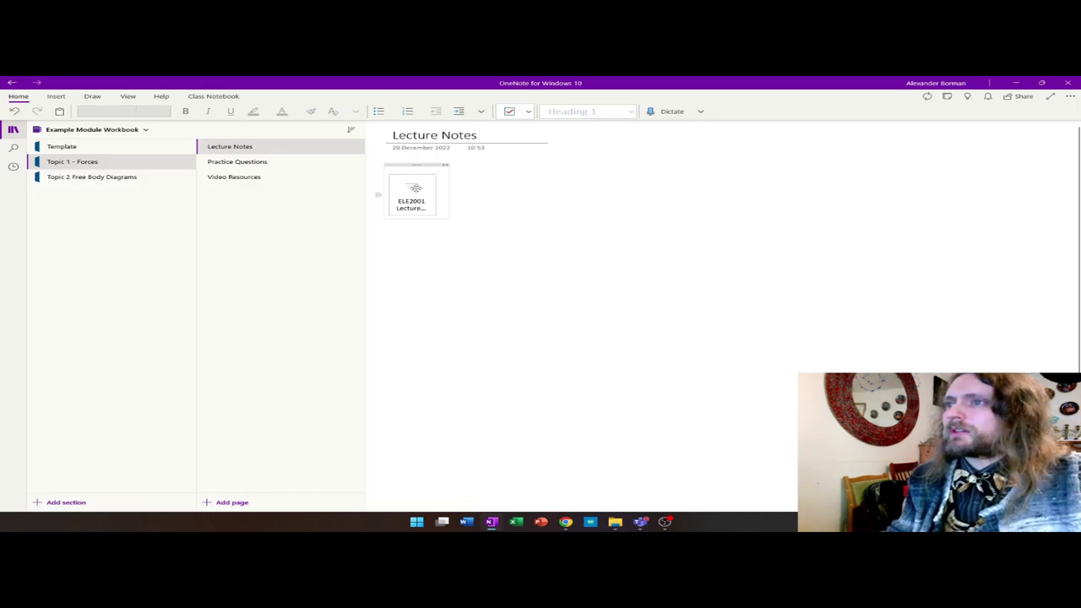
left_click(536, 207)
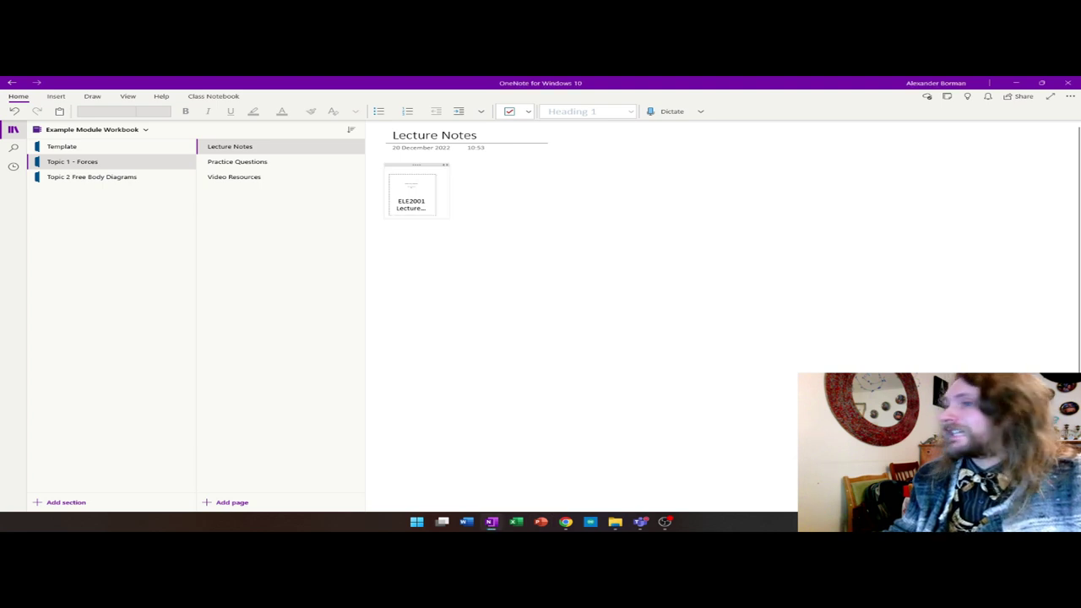
key("alt+Tab")
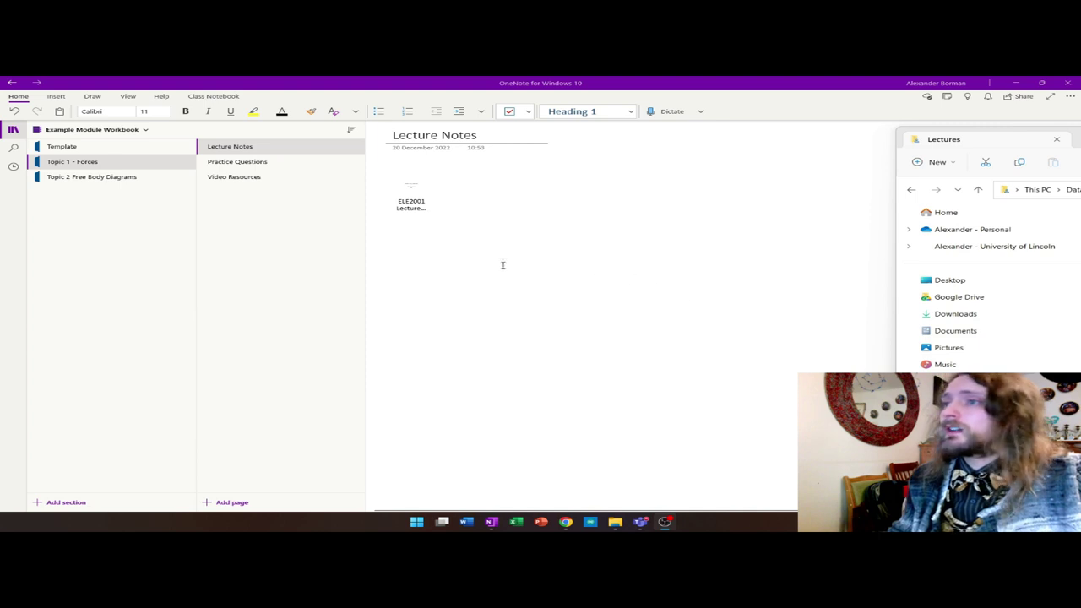
left_click(417, 187)
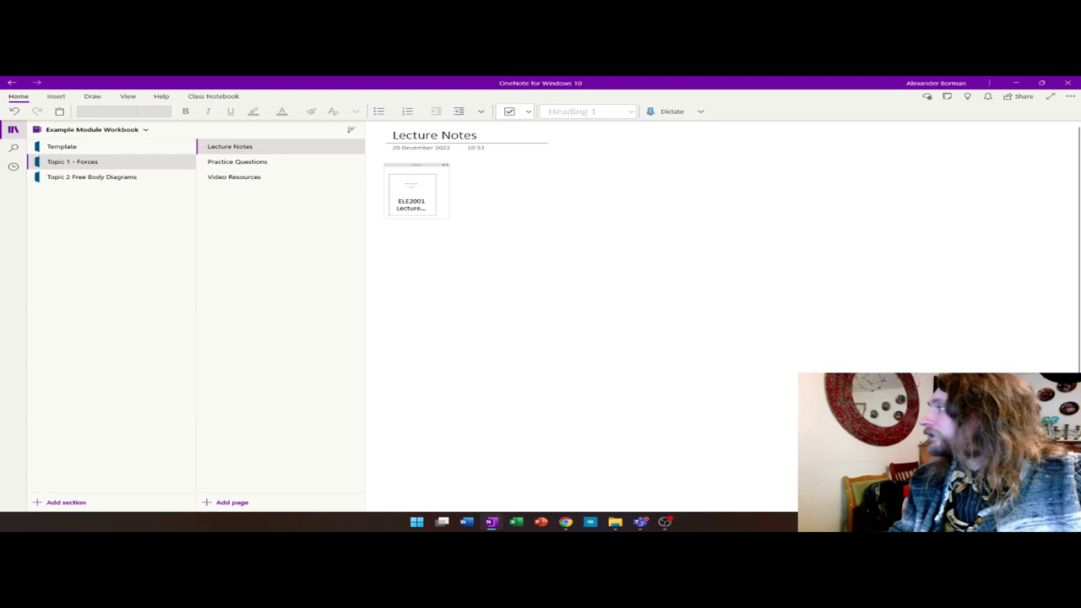
key("alt+Tab")
Step: Drop ELE2001 2019 Revision.pptx onto the Lecture Notes page and insert it as a printout
left_click_drag(997, 139, 630, 209)
left_click_drag(740, 236, 504, 255)
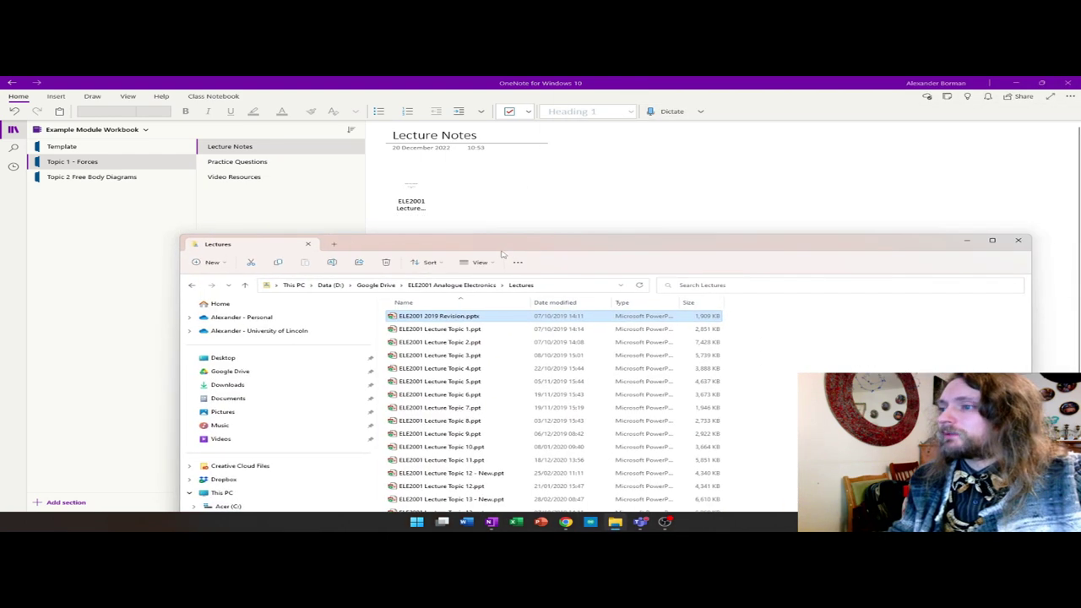
left_click(470, 319)
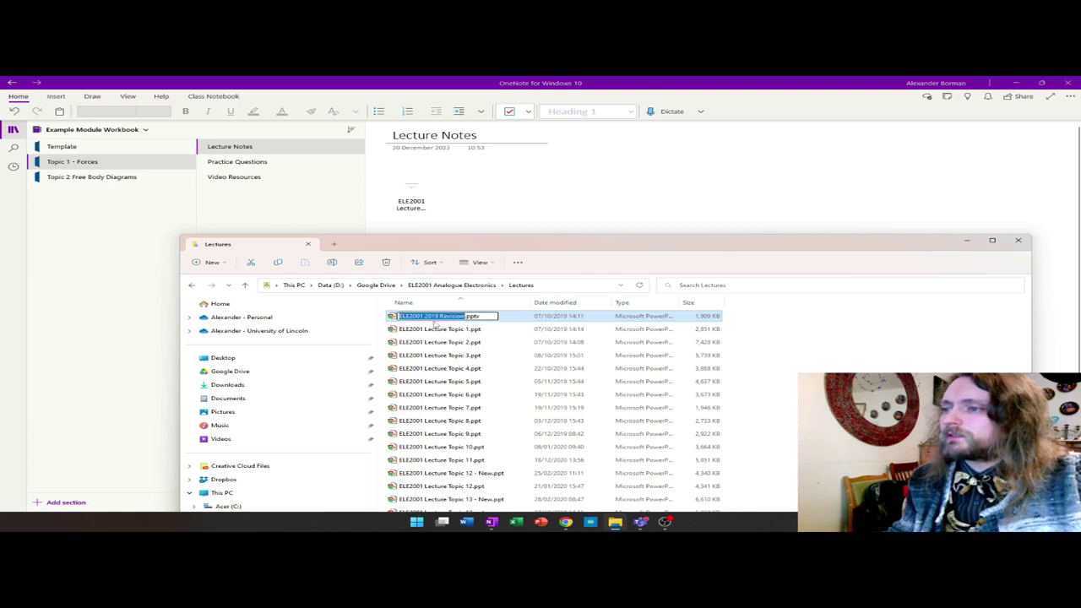
left_click(437, 321)
left_click(431, 330)
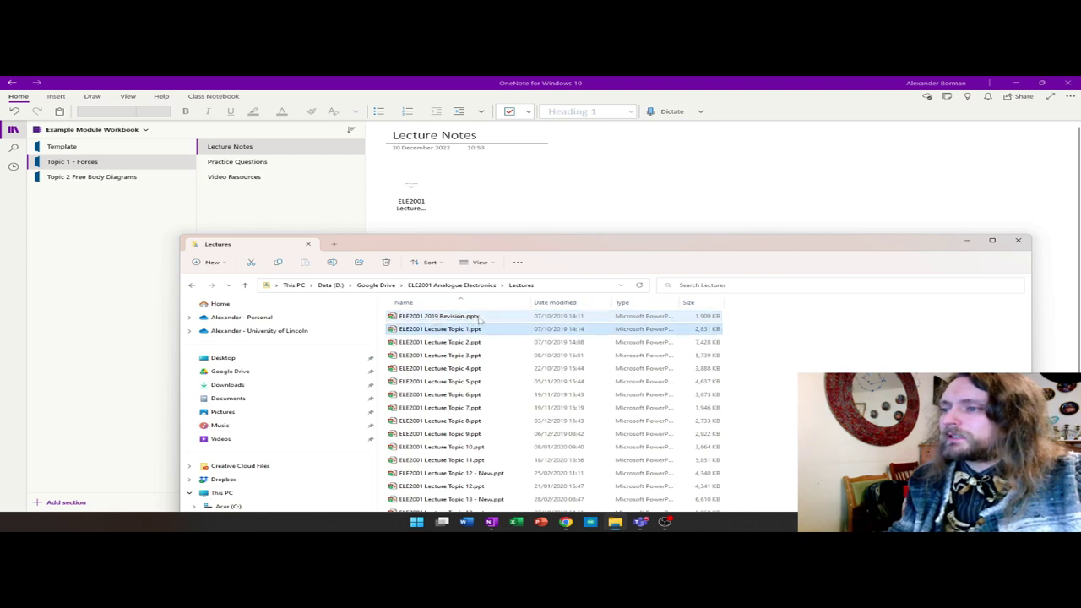
left_click_drag(425, 318, 1080, 258)
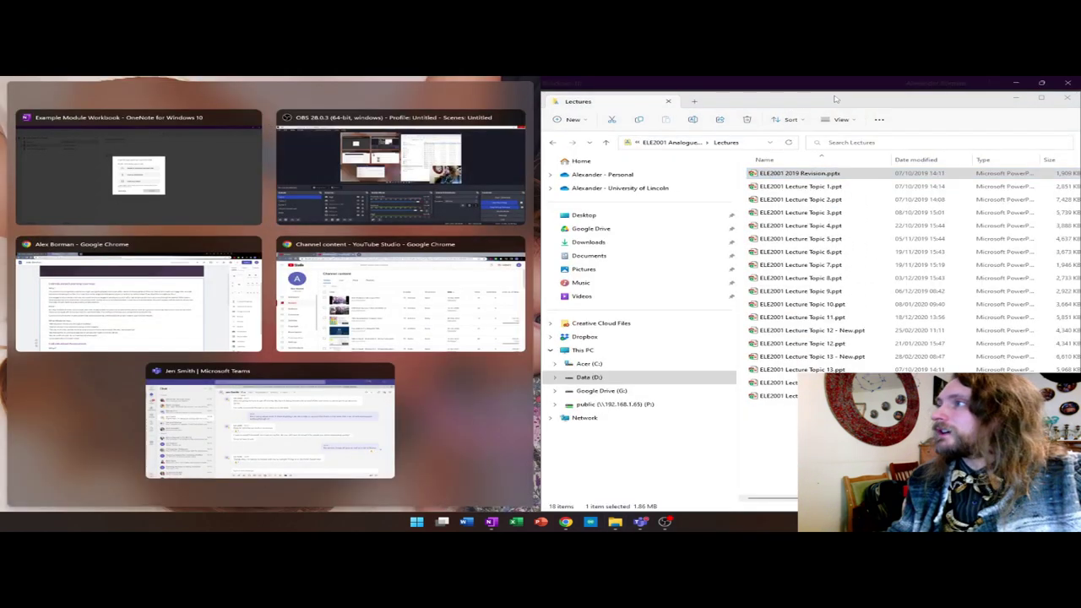
left_click(1055, 112)
left_click_drag(1055, 113, 1080, 119)
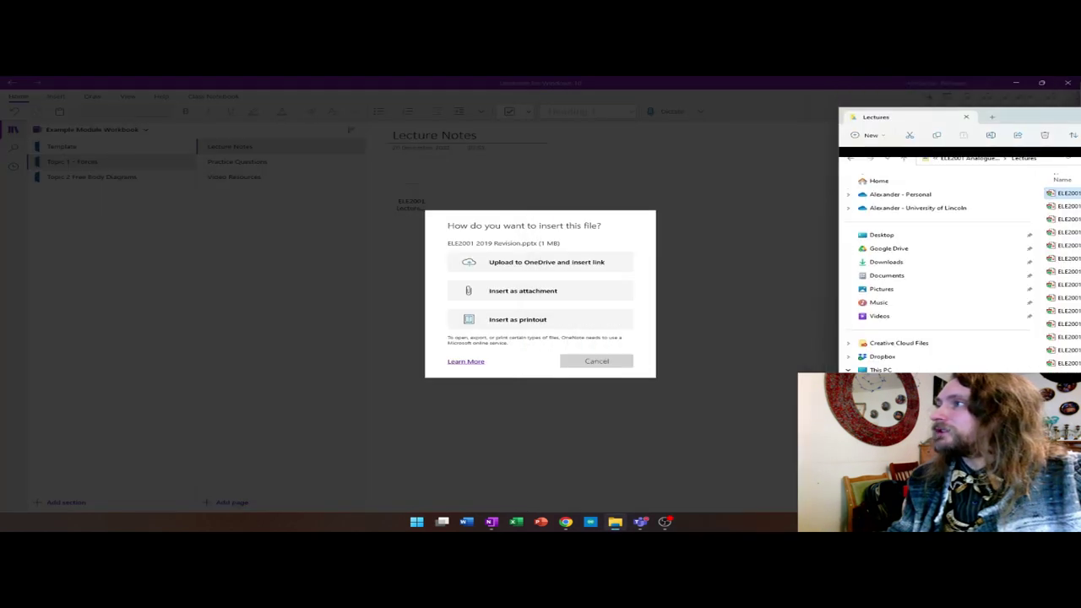
left_click(498, 321)
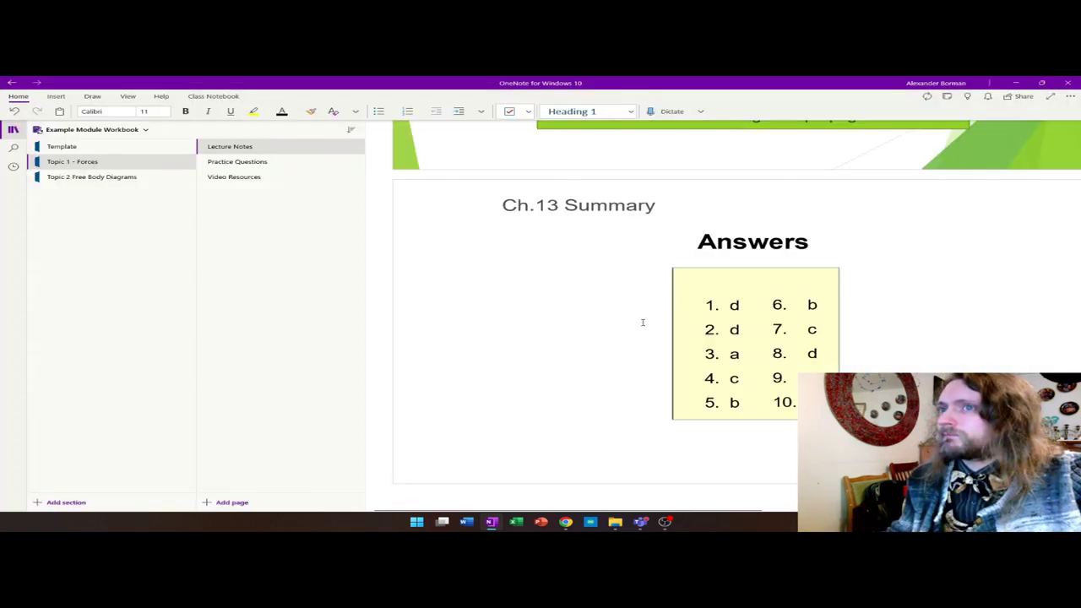
Step: Scroll through the revision printout slides, from the ELE2001 title slide to the Answers slide
scroll(650, 321, "up", 10)
scroll(692, 302, "up", 20)
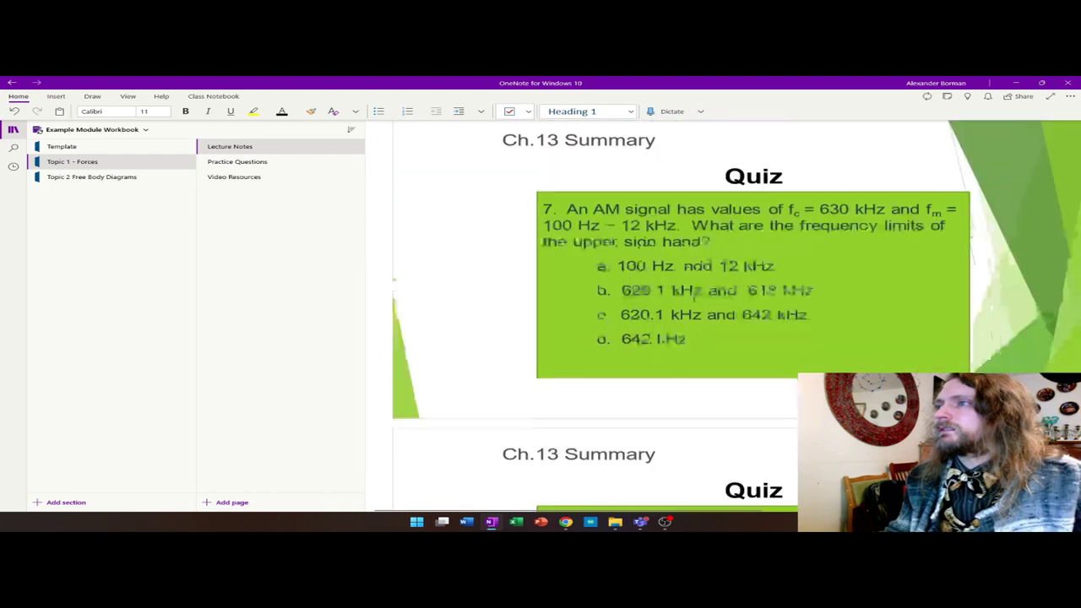
scroll(691, 299, "up", 10)
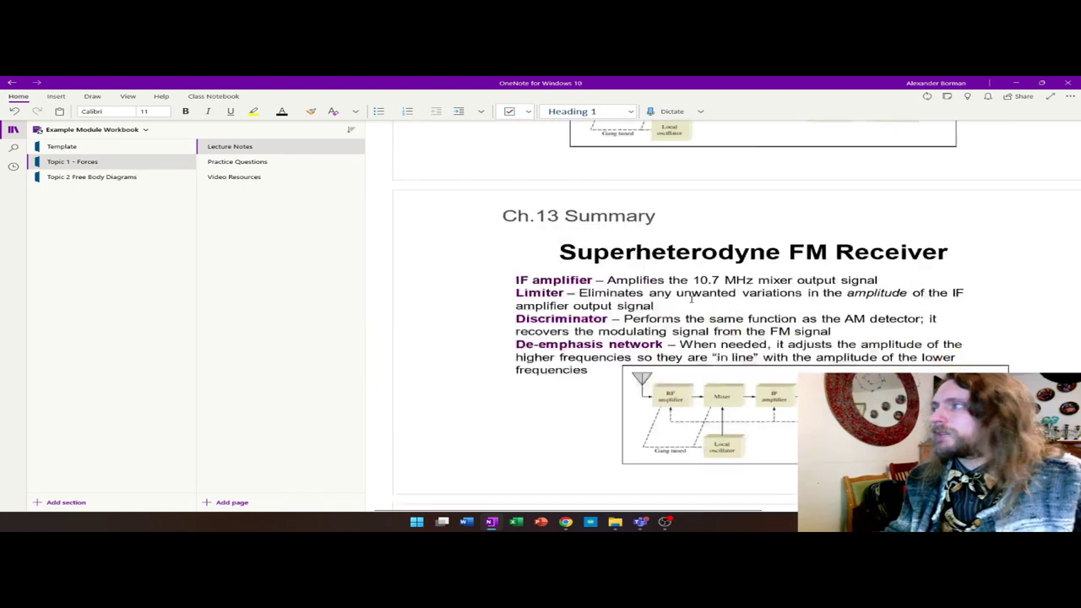
scroll(690, 299, "down", 5, "ctrl")
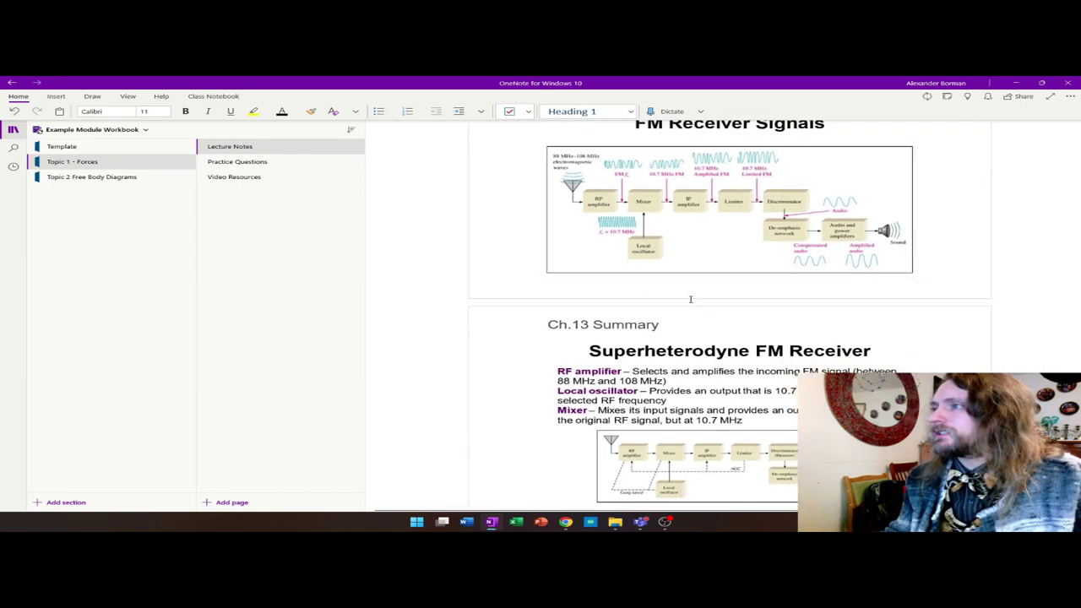
scroll(690, 299, "down", 2, "ctrl")
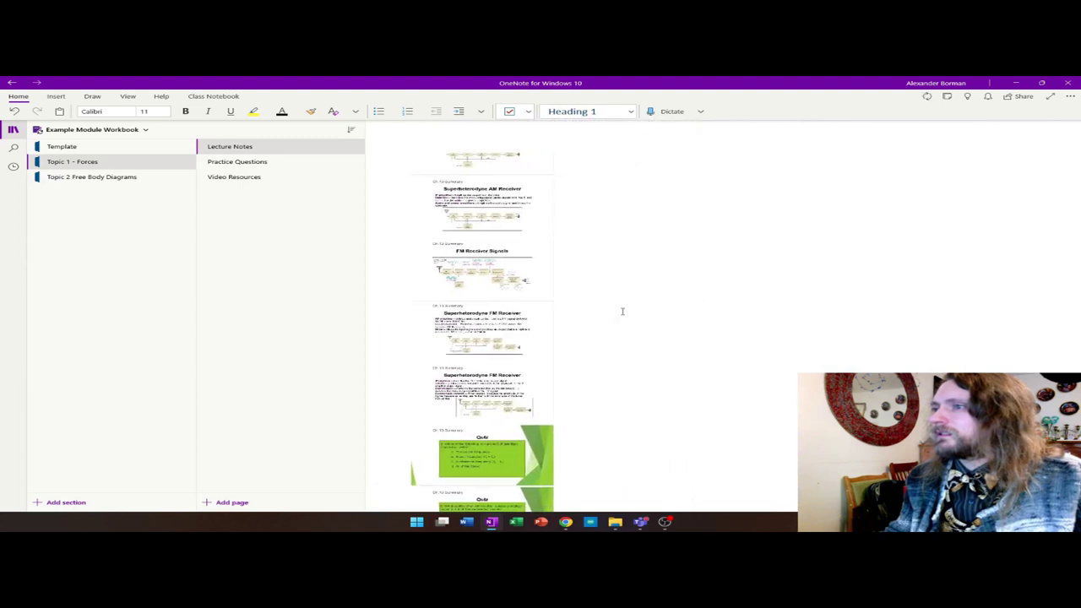
scroll(623, 309, "down", 10)
scroll(566, 231, "up", 5)
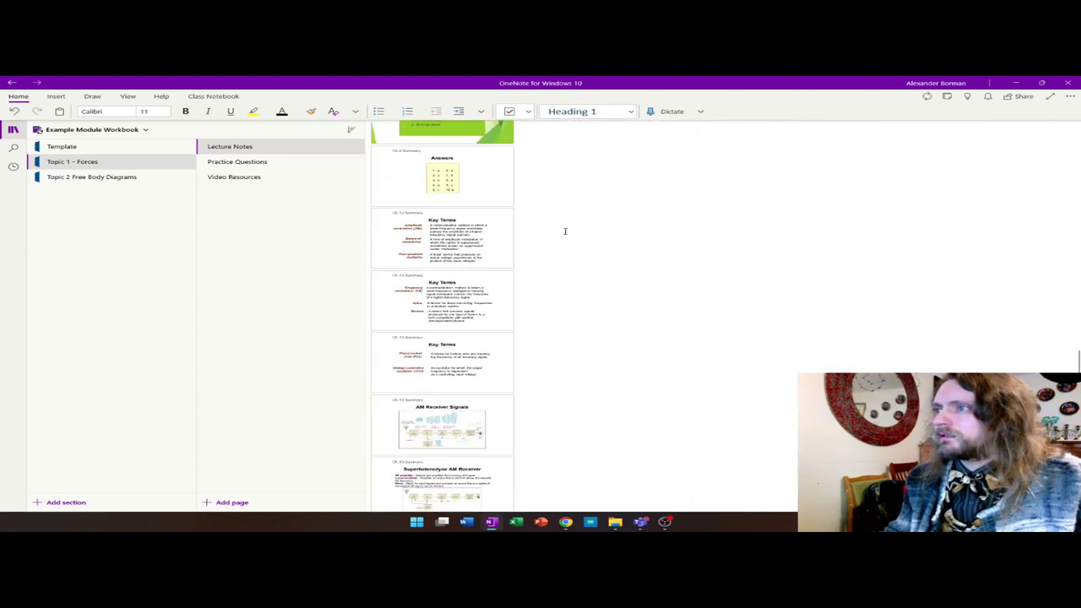
scroll(558, 239, "down", 3)
scroll(555, 244, "up", 4)
scroll(552, 246, "up", 10)
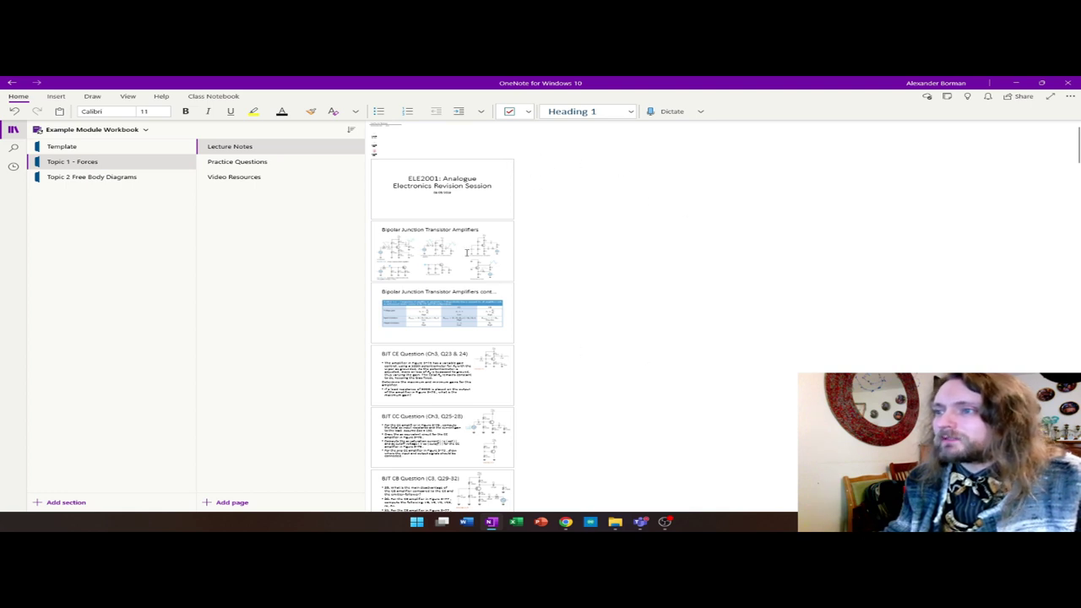
left_click(94, 99)
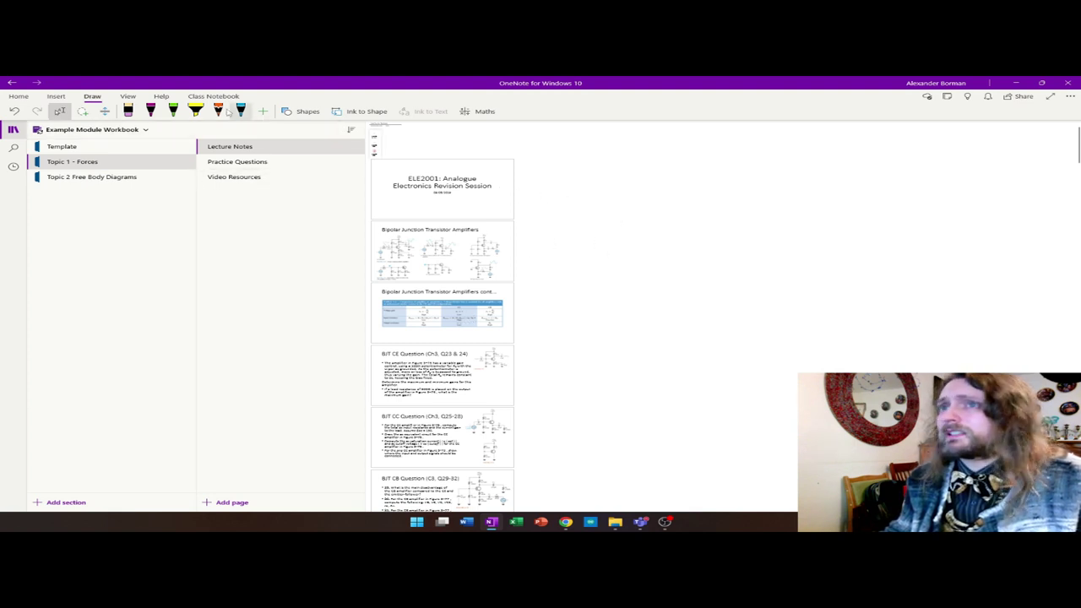
Step: Drop a Word document onto the Lecture Notes page and insert it as a printout
left_click(64, 99)
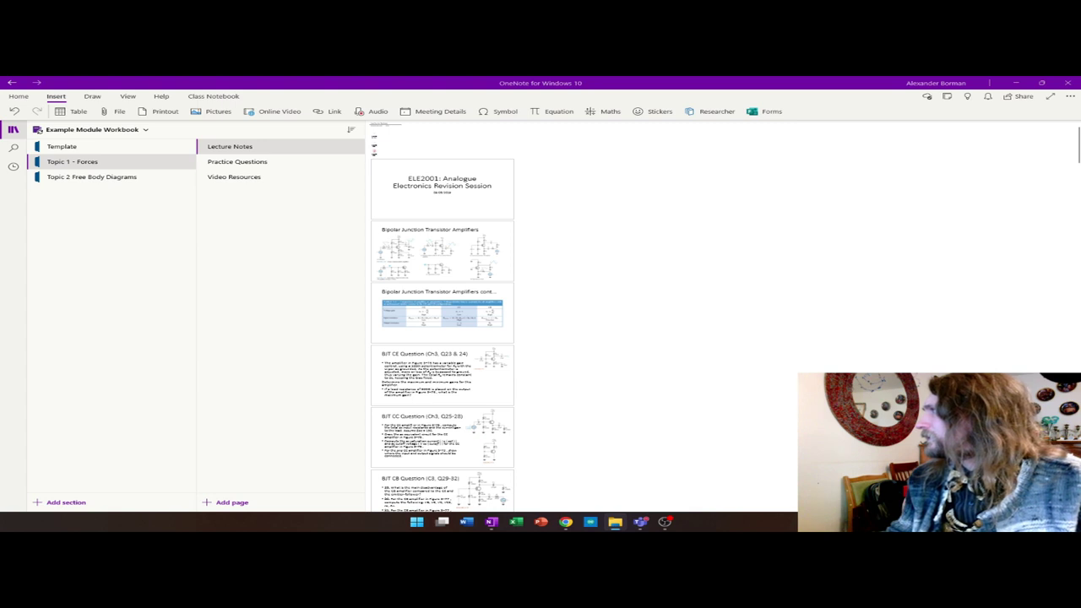
left_click_drag(701, 298, 608, 216)
left_click(555, 330)
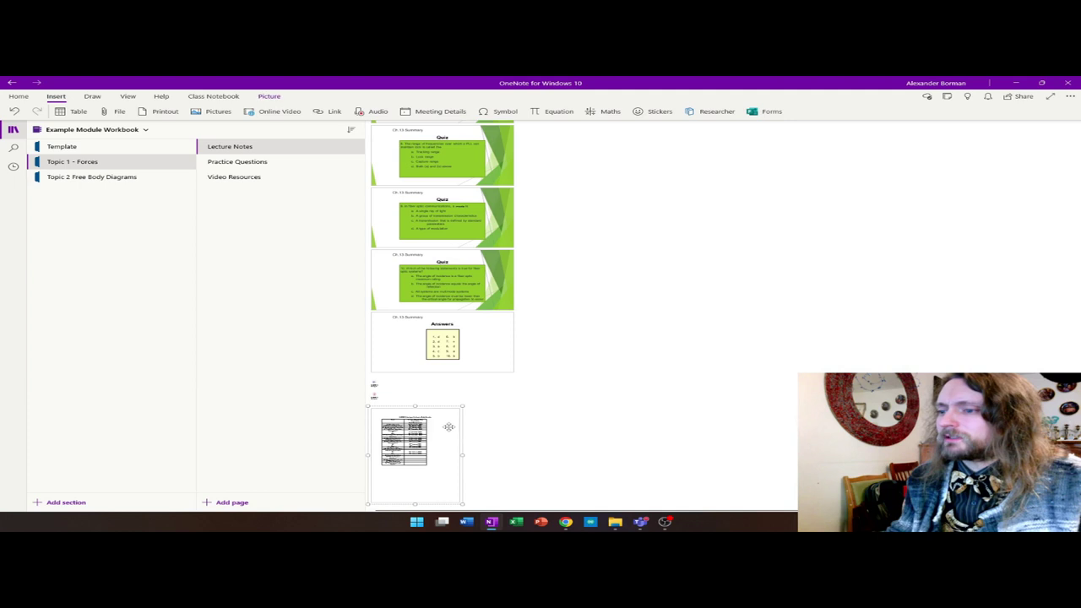
Step: Drag the Word table printout up the page to sit beside the Key Terms slides
left_click_drag(446, 425, 649, 179)
scroll(655, 198, "up", 4)
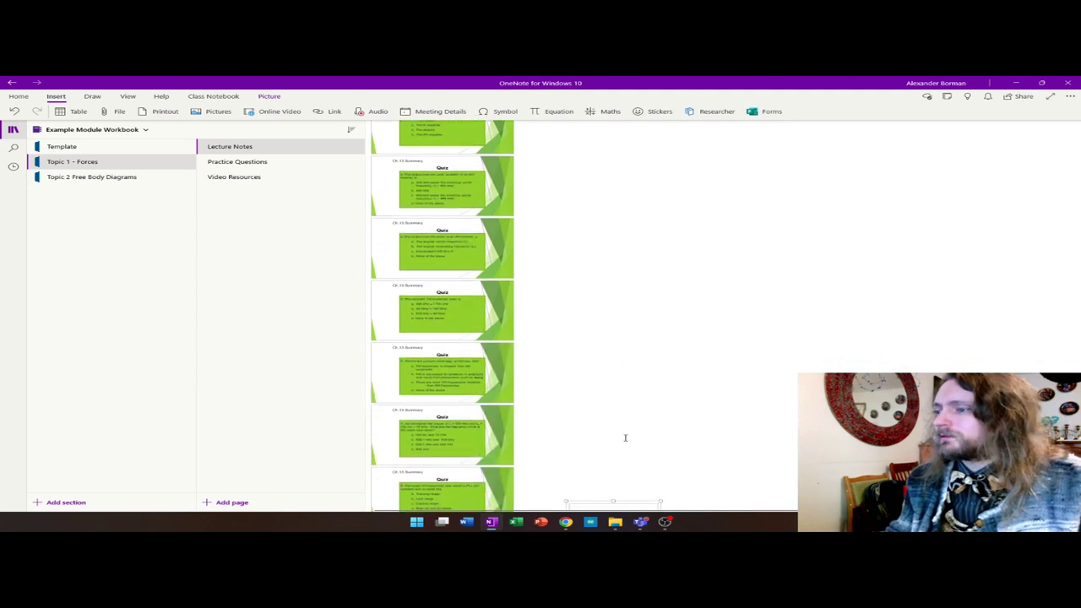
left_click_drag(638, 501, 622, 160)
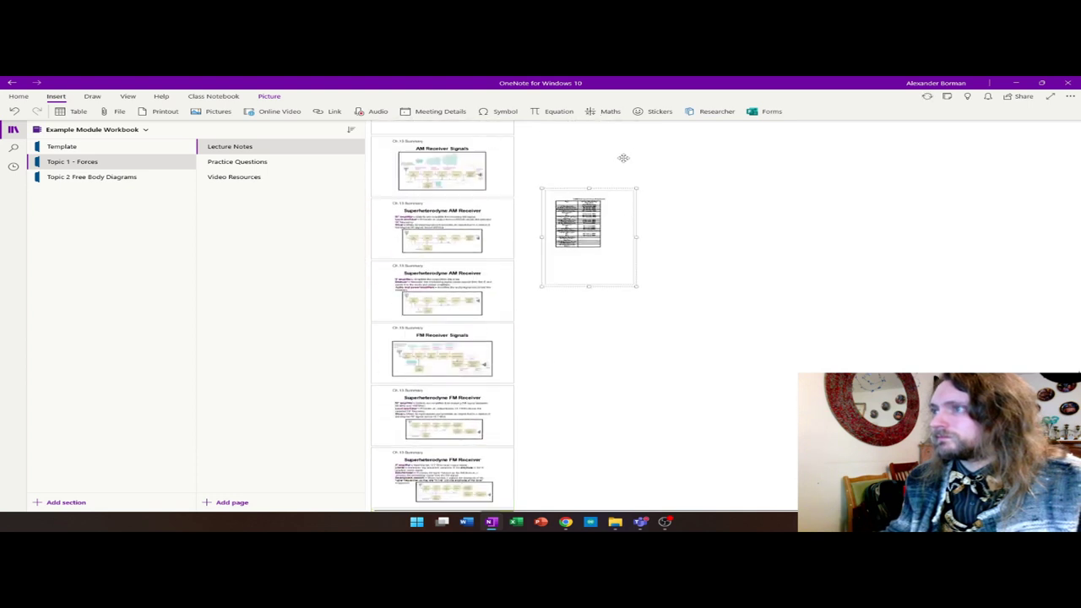
scroll(629, 198, "up", 3)
left_click_drag(621, 373, 594, 144)
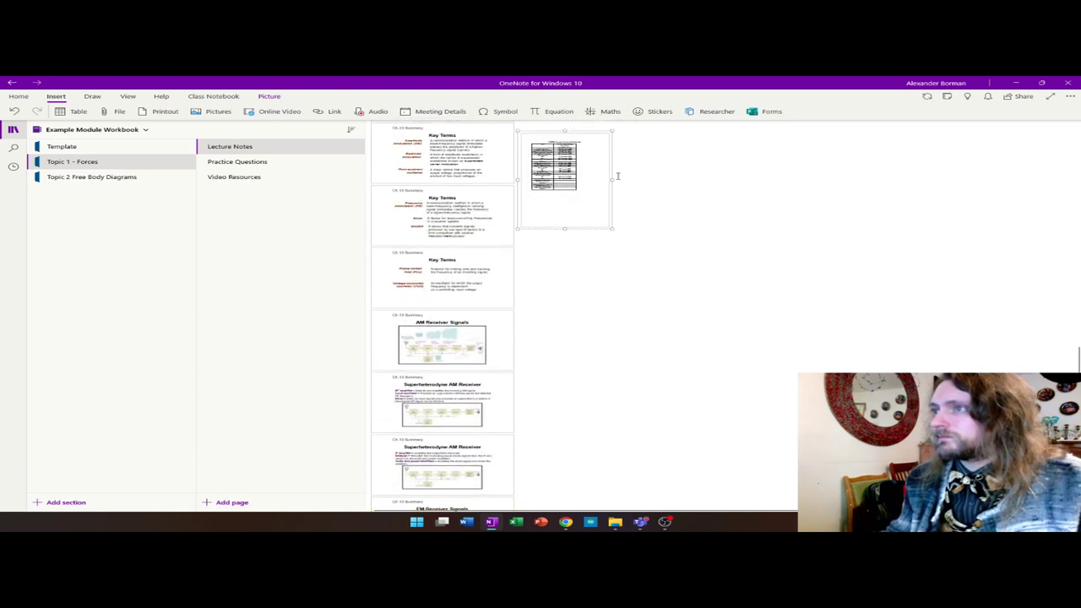
scroll(603, 199, "down", 5)
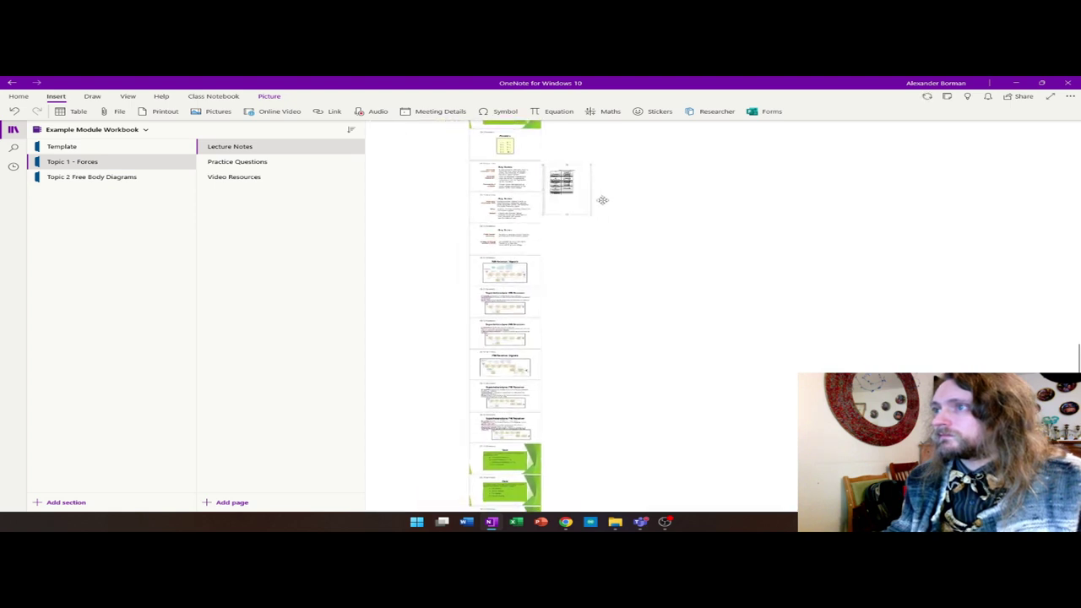
left_click_drag(477, 194, 477, 140)
scroll(555, 183, "up", 3)
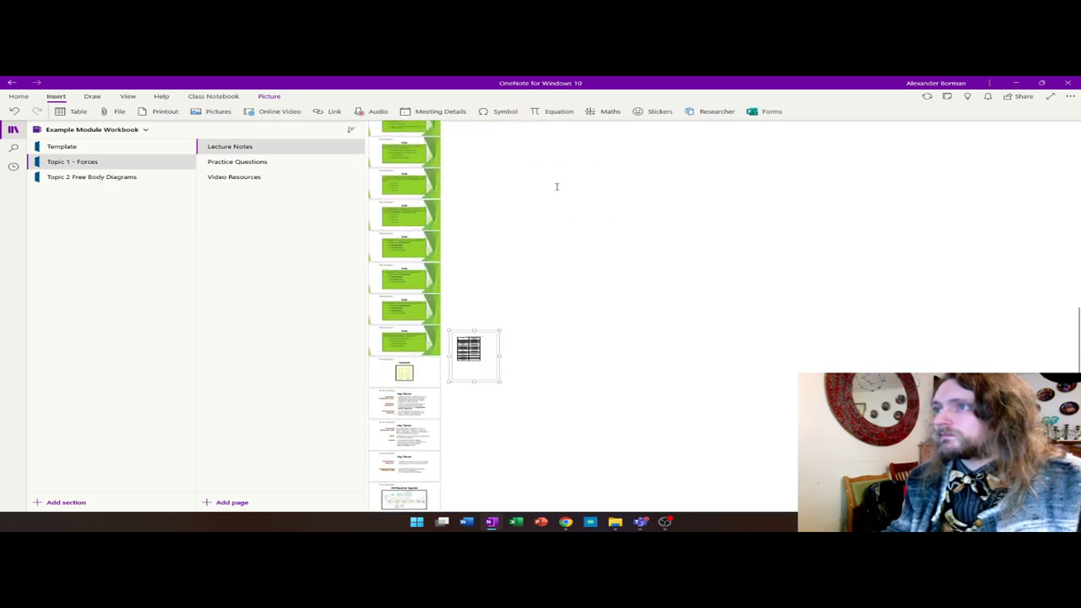
scroll(562, 237, "down", 5)
scroll(555, 355, "down", 5)
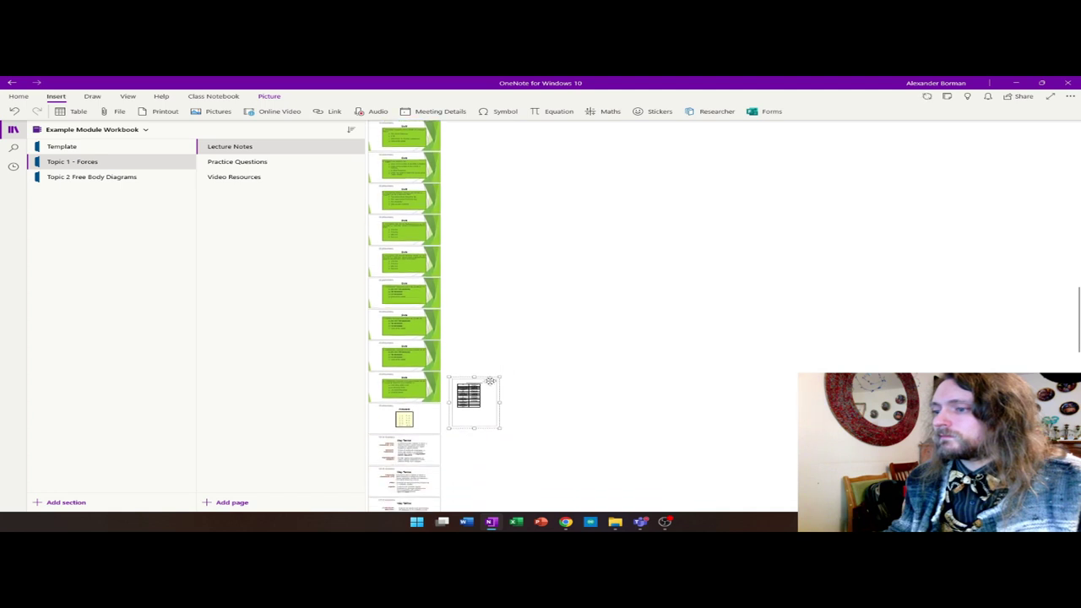
left_click_drag(490, 380, 490, 254)
scroll(558, 235, "up", 10)
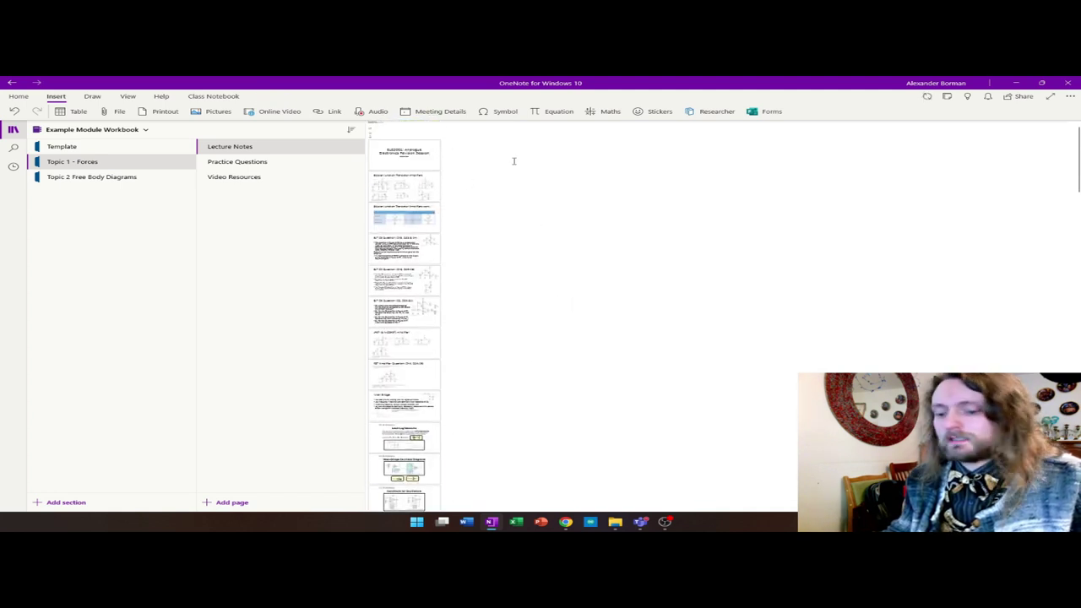
Step: Paste the calendar printout near the page top, right of the slides, and deselect it
key("ctrl+v")
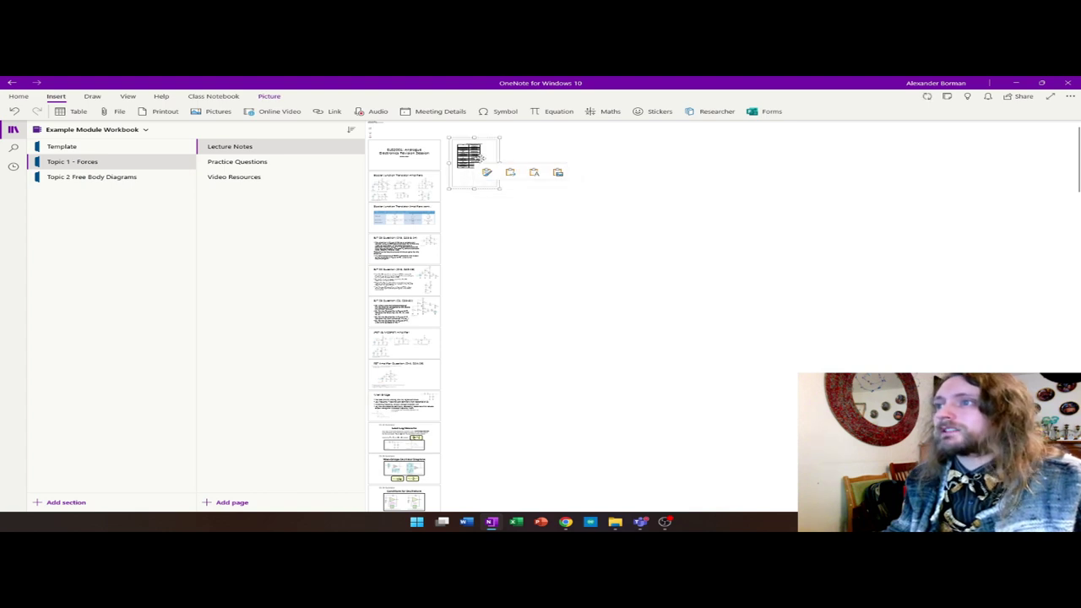
scroll(482, 159, "up", 8)
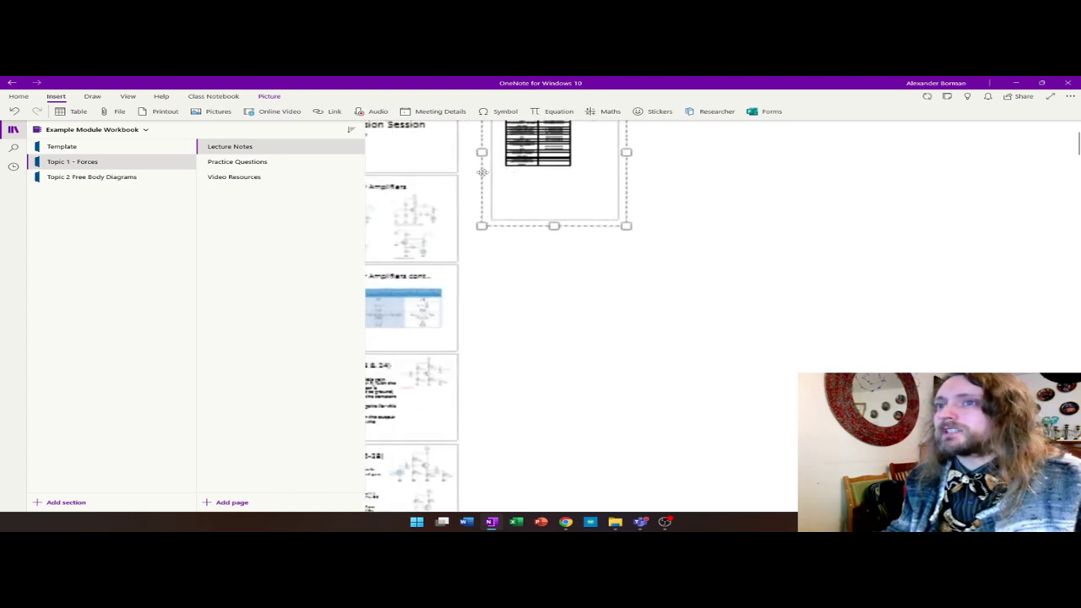
scroll(481, 173, "down", 4)
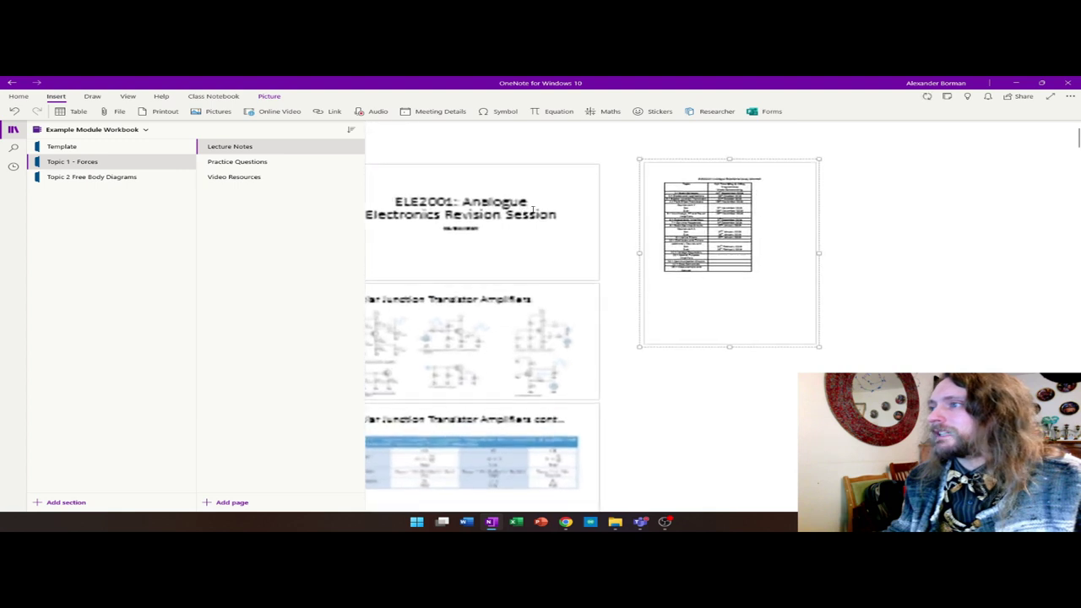
scroll(534, 211, "up", 3)
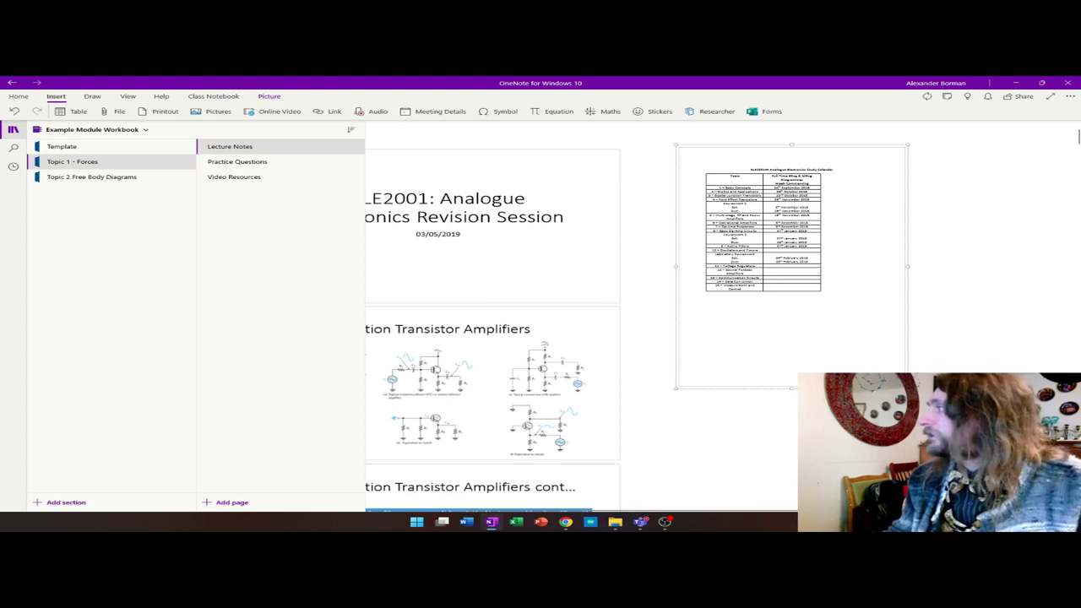
key("Escape")
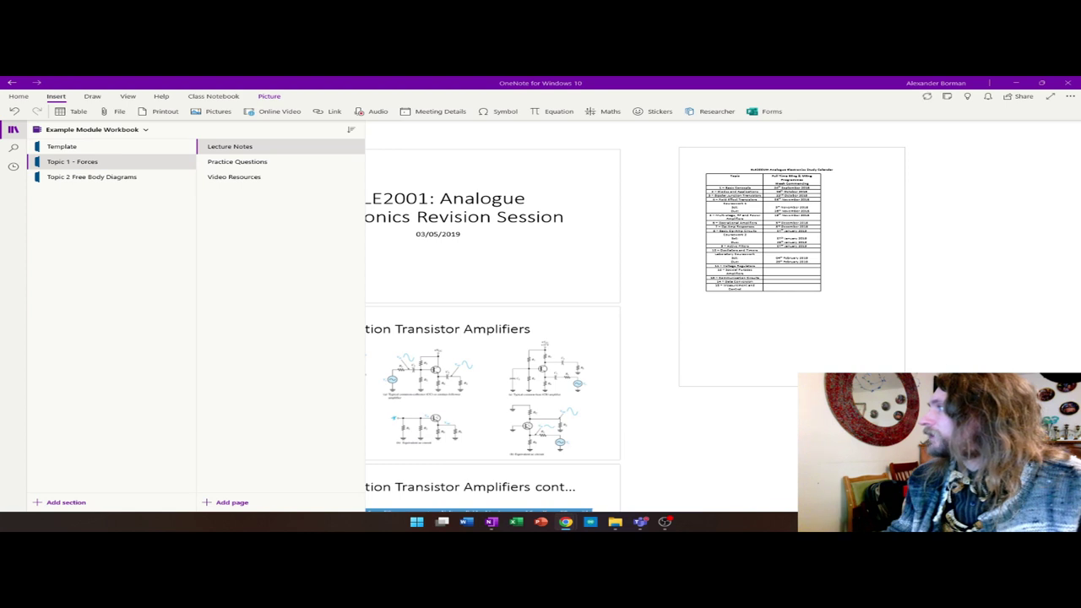
mouse_move(629, 517)
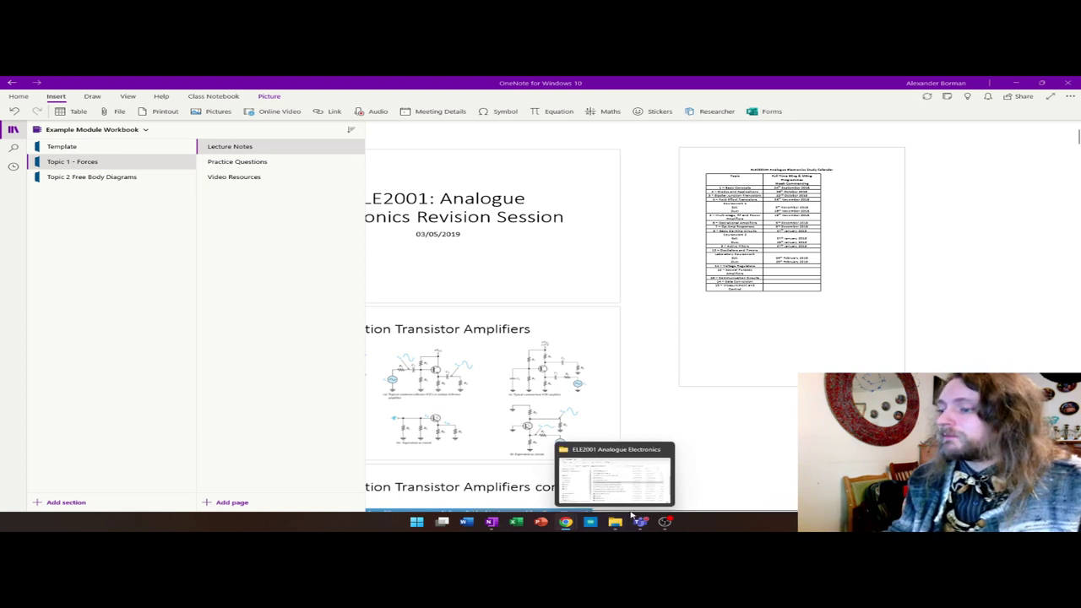
Step: Embed the YouTube video below the printout using the youtu.be link, then open Practice Questions
left_click(273, 115)
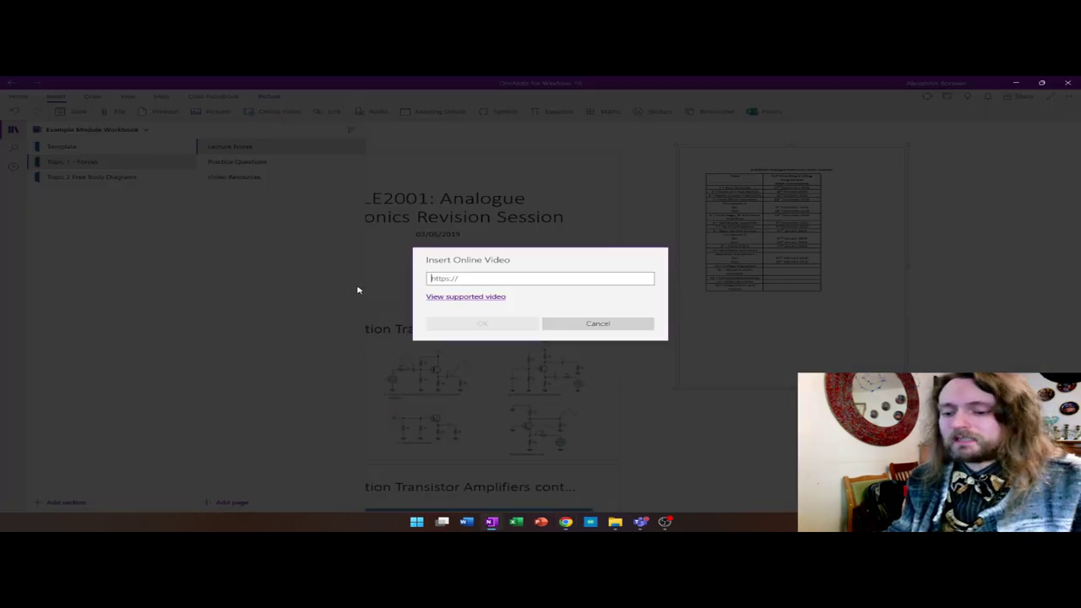
type("https://studio.youtube.com/video/HDMkNuRBwa4/edit")
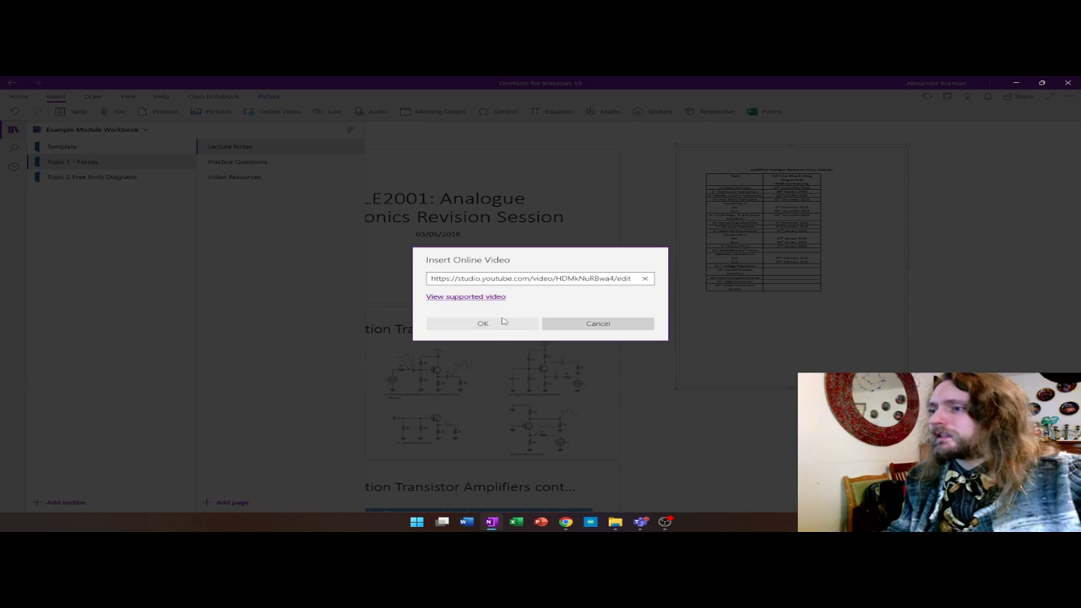
key("ctrl+a")
key("BackSpace")
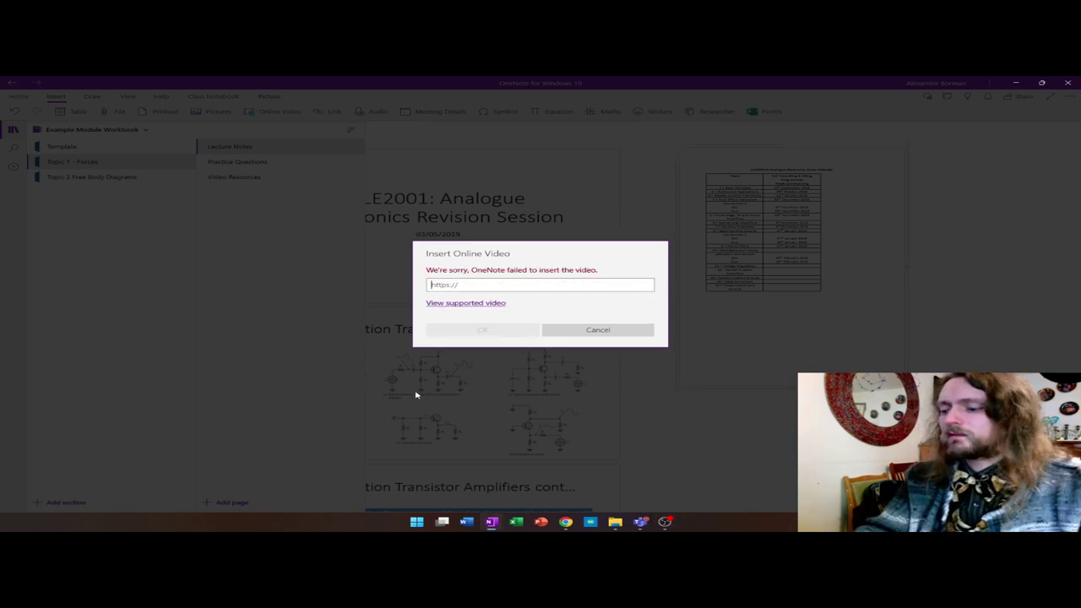
type("https://youtu.be/HDMkNuRBwa4")
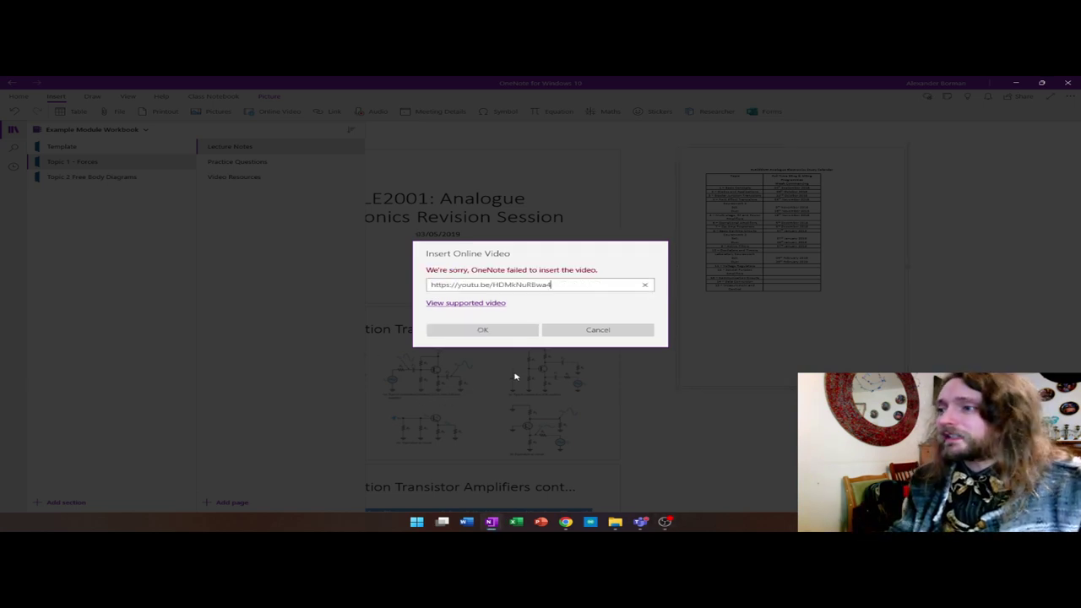
left_click(504, 331)
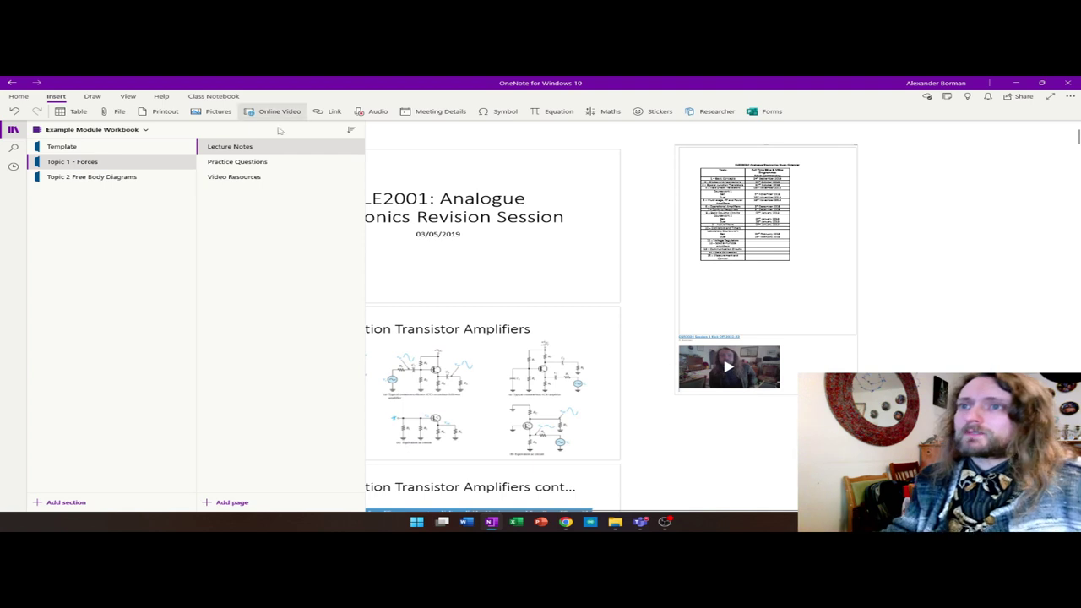
left_click(277, 165)
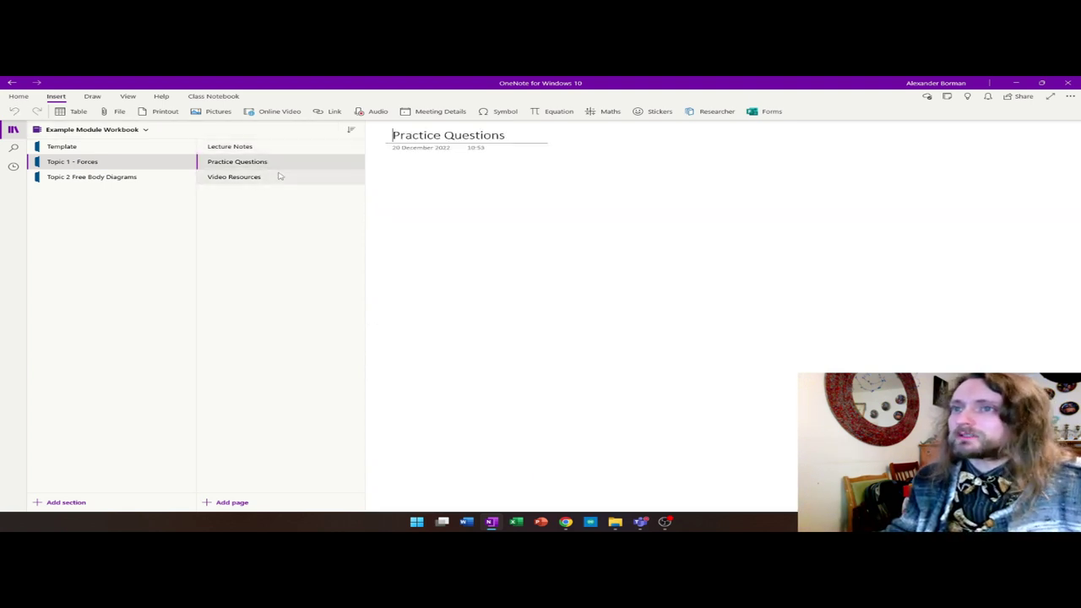
Step: Move the embedded video from Lecture Notes to Video Resources and start playing it
left_click(282, 177)
left_click(254, 148)
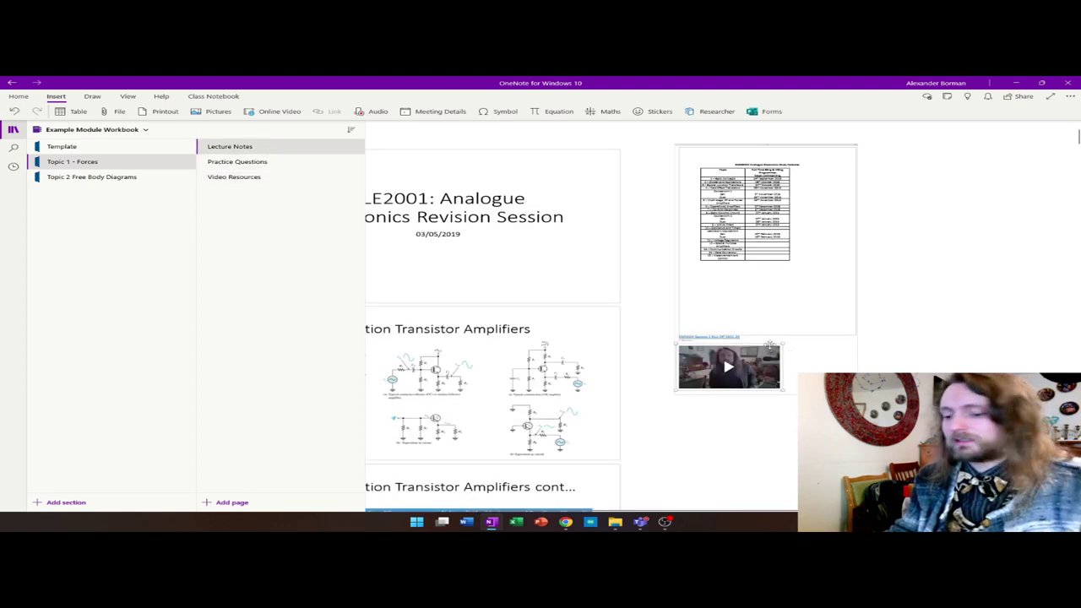
key("Delete")
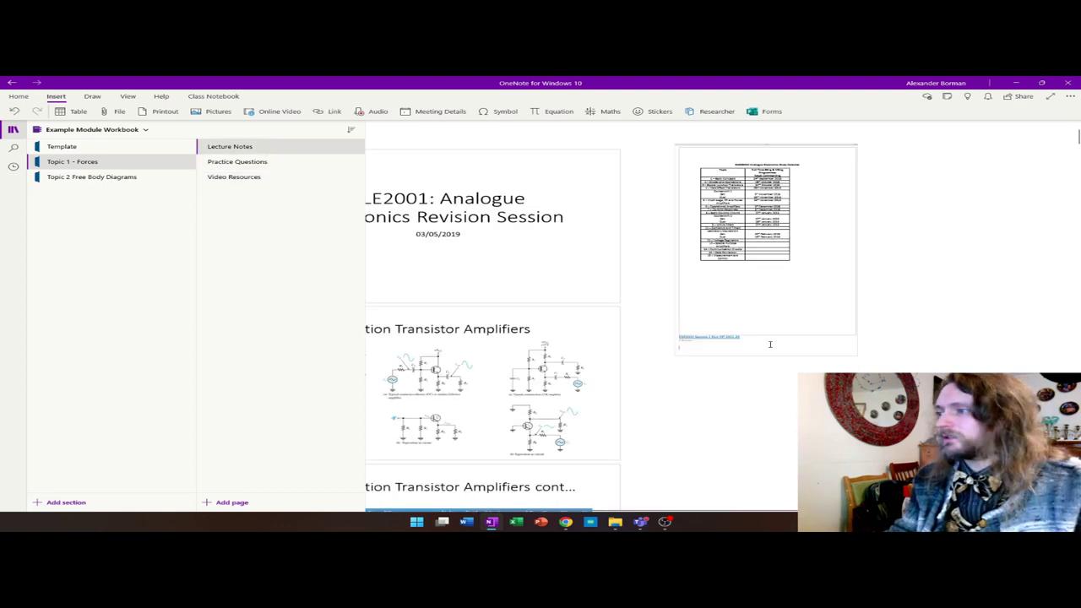
left_click(236, 177)
key("ctrl+v")
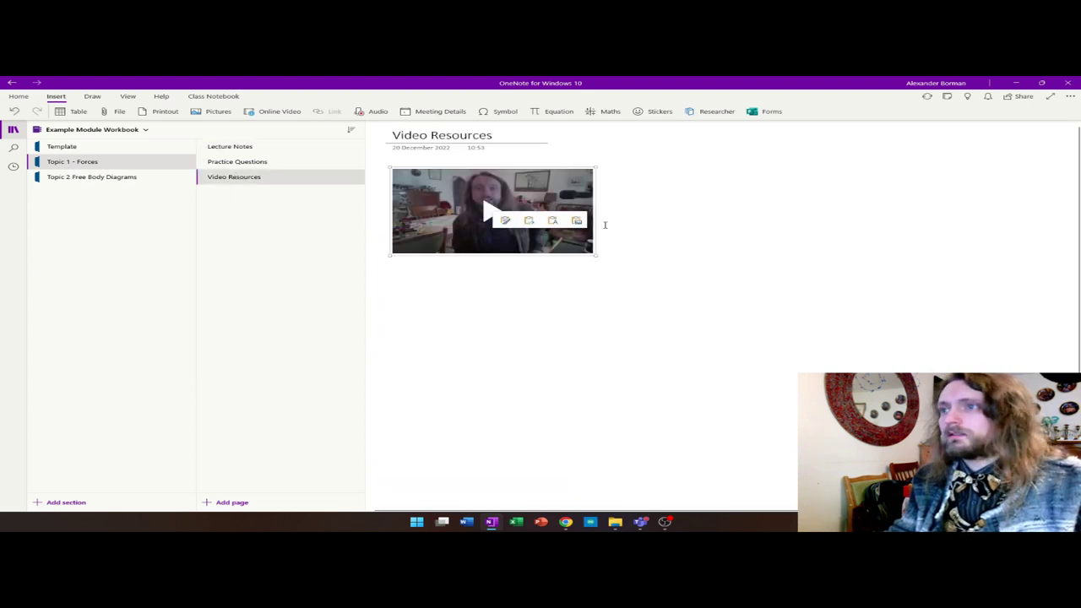
left_click(649, 243)
left_click(503, 209)
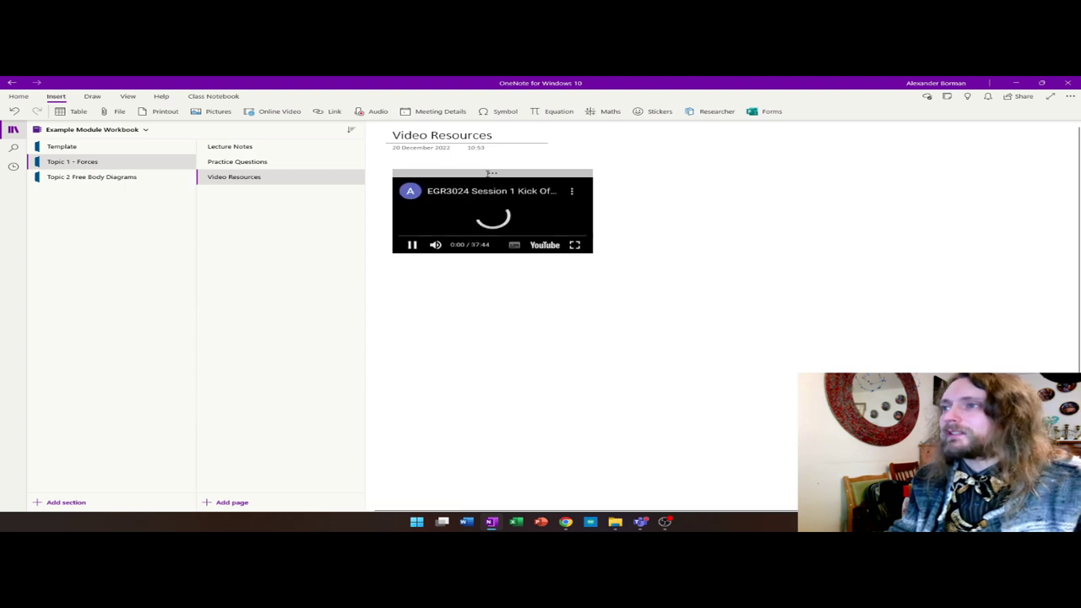
Step: Pause the embedded video at 11:19 of its 37:43 runtime
left_click(412, 245)
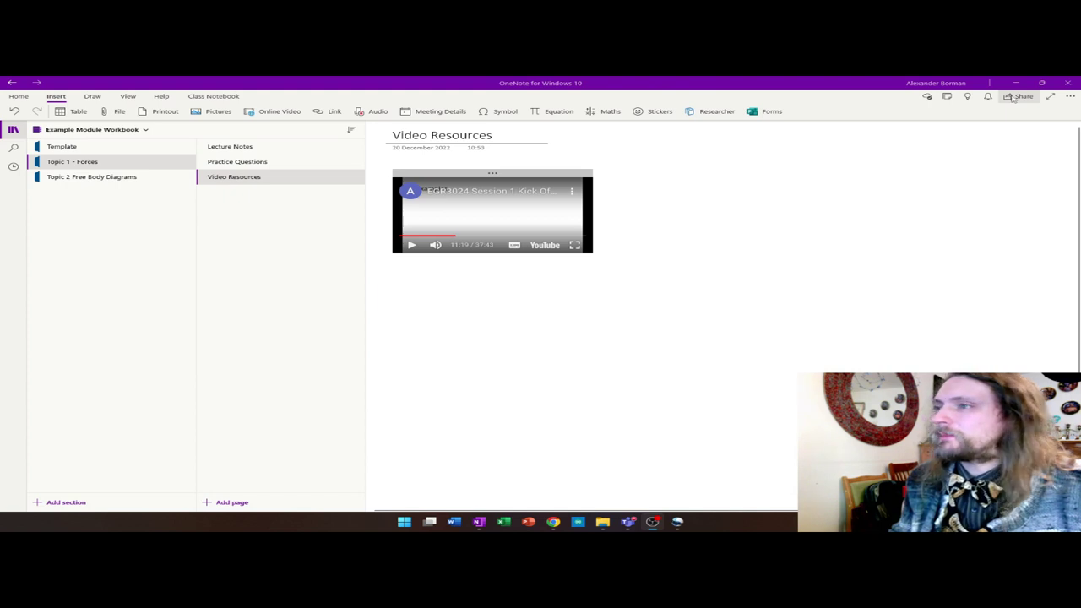
left_click(1018, 96)
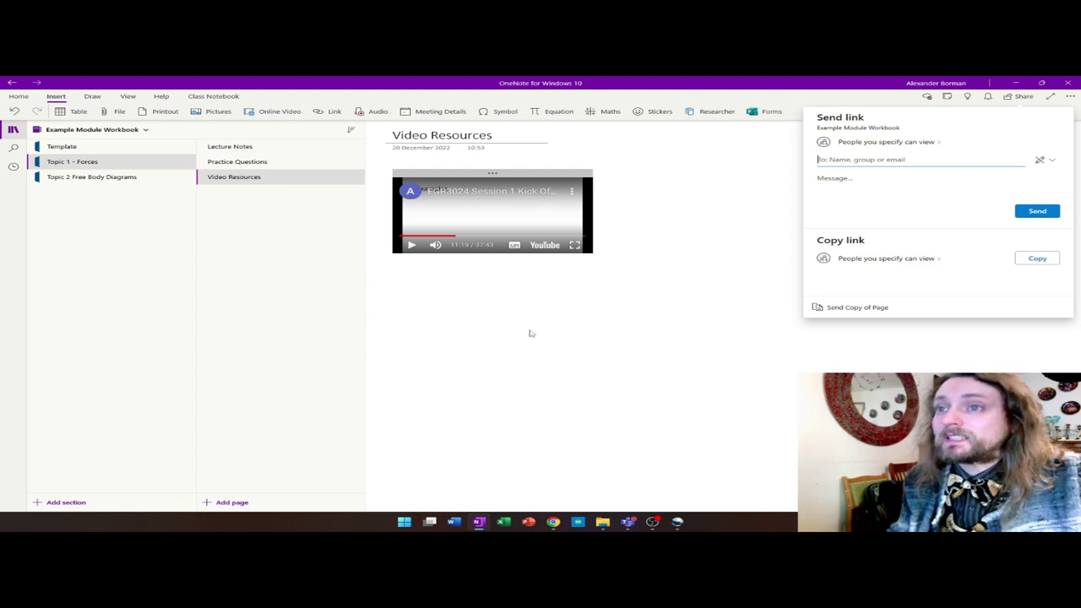
left_click(273, 182)
right_click(264, 180)
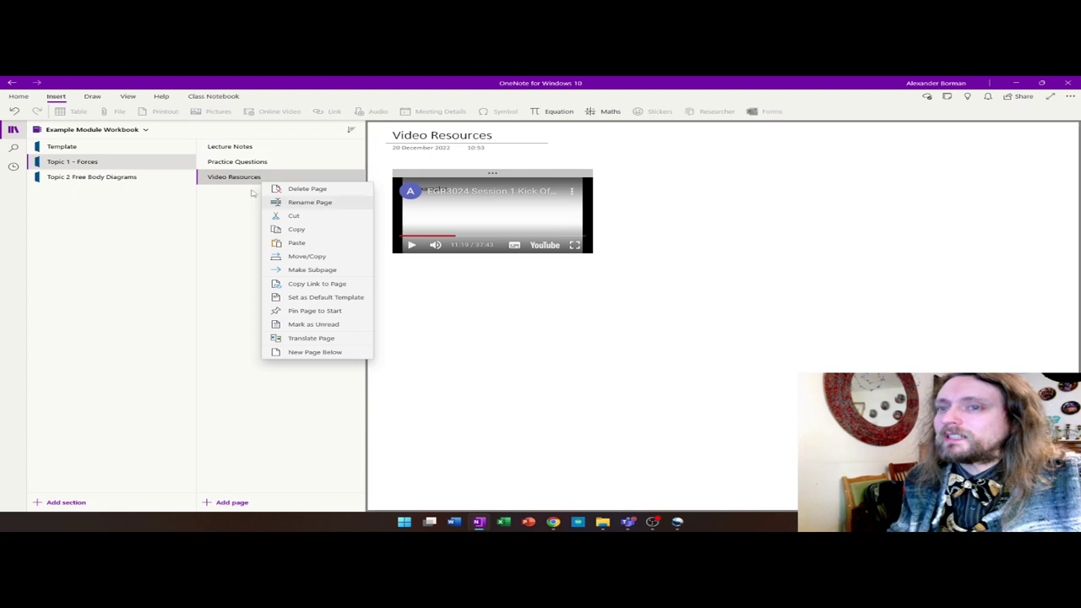
left_click(746, 168)
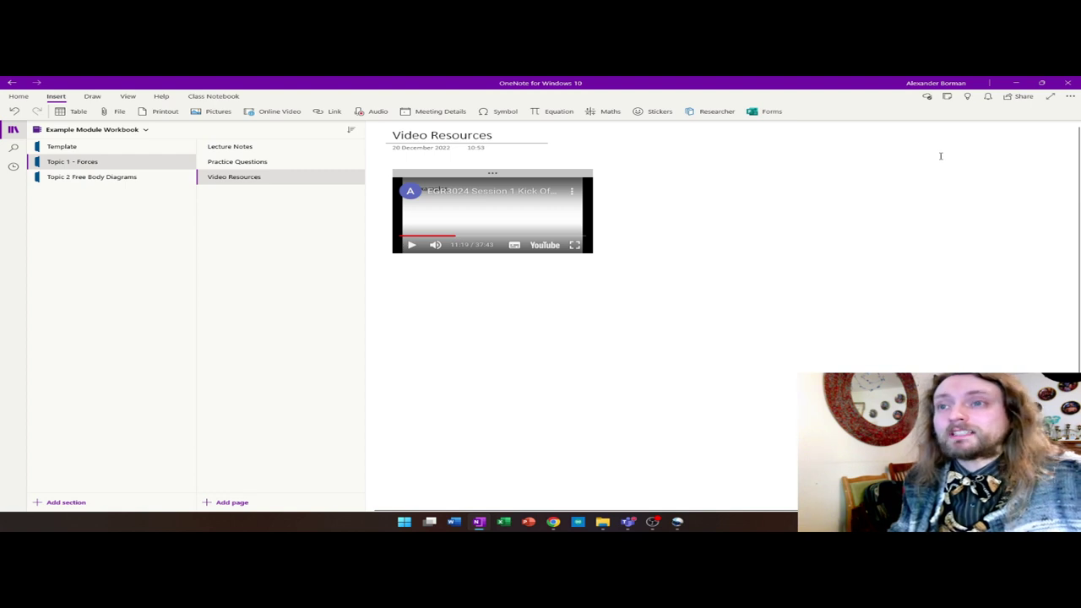
Step: Set the share link to view-only for People in University of Lincoln, apply, and copy it
left_click(1014, 100)
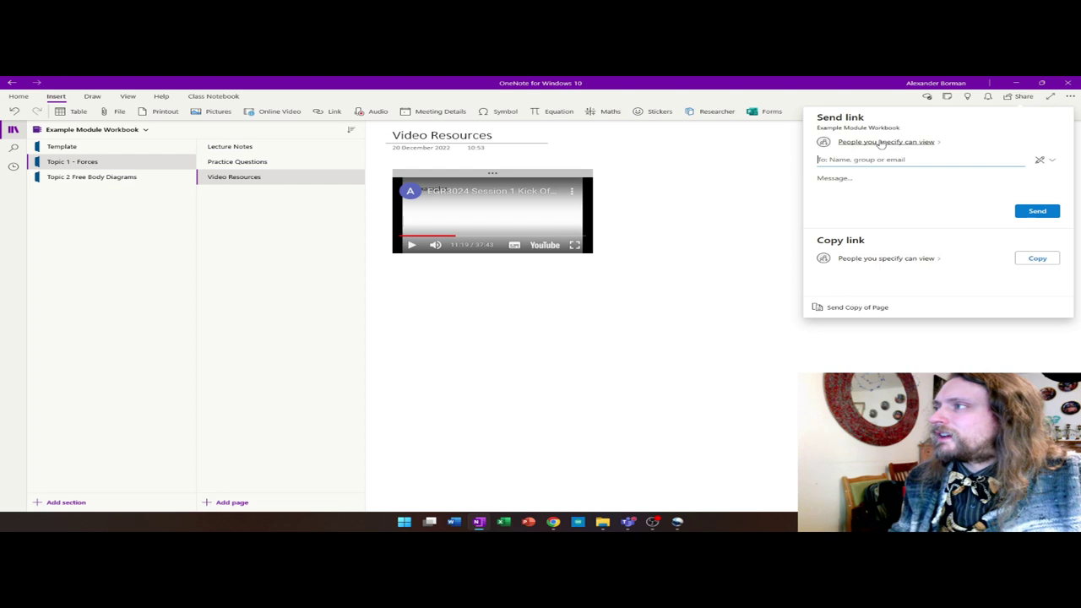
left_click(881, 143)
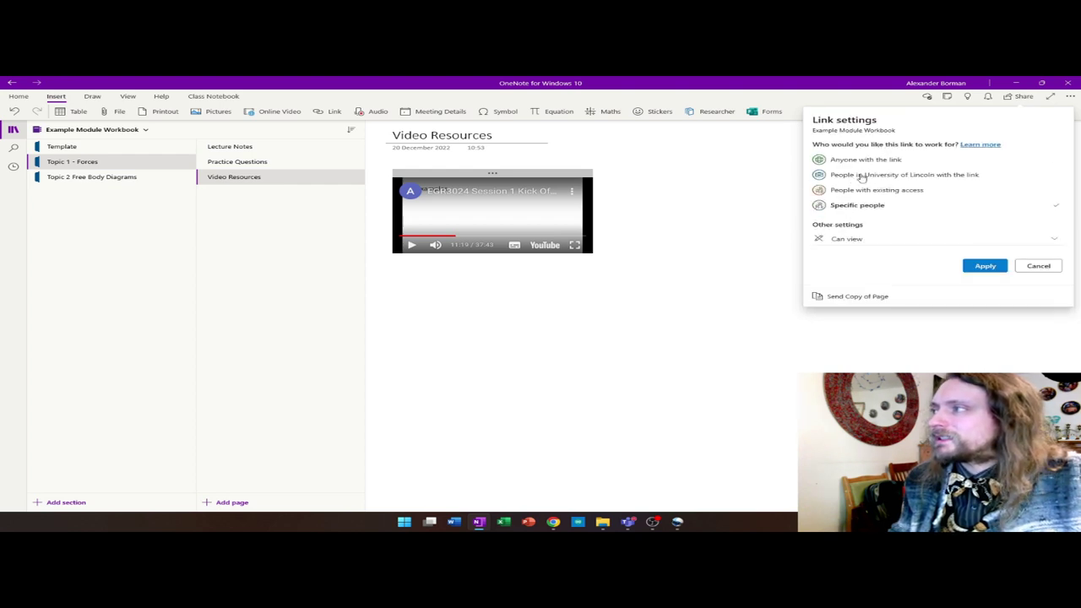
left_click(863, 175)
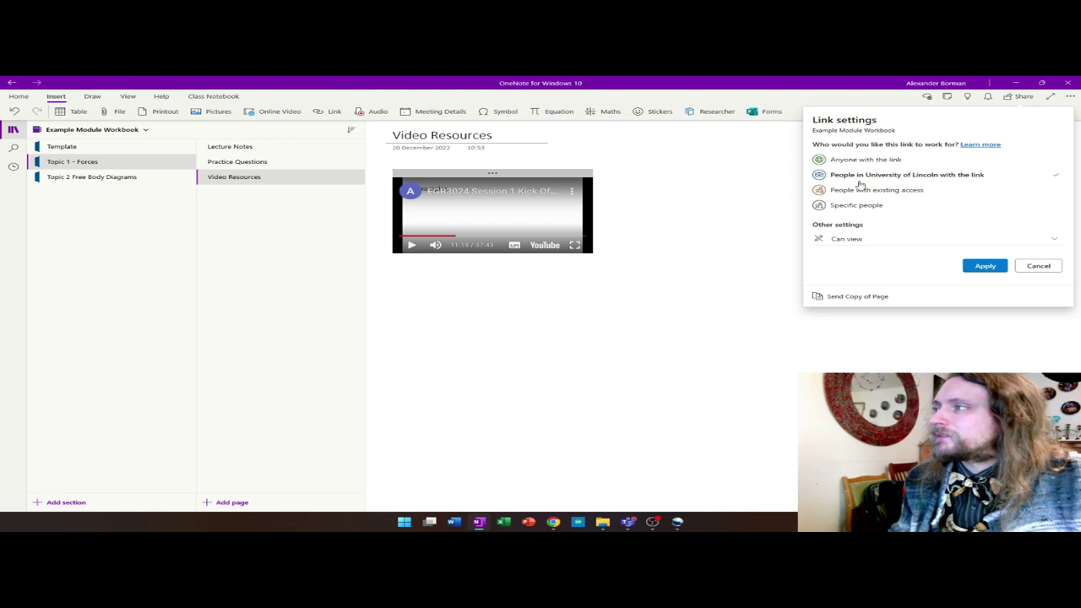
left_click(973, 264)
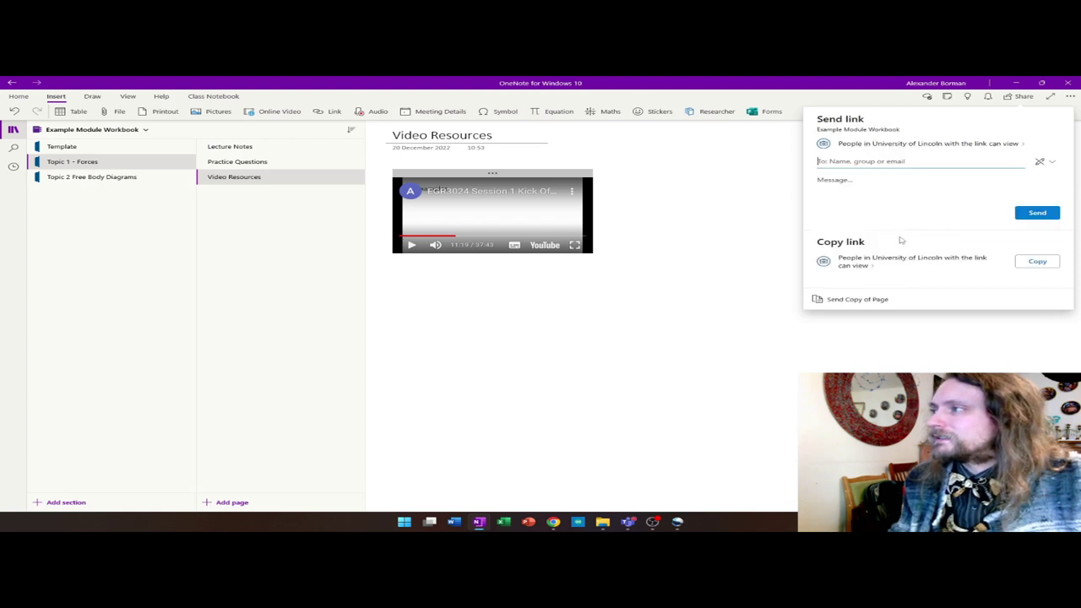
left_click(1040, 262)
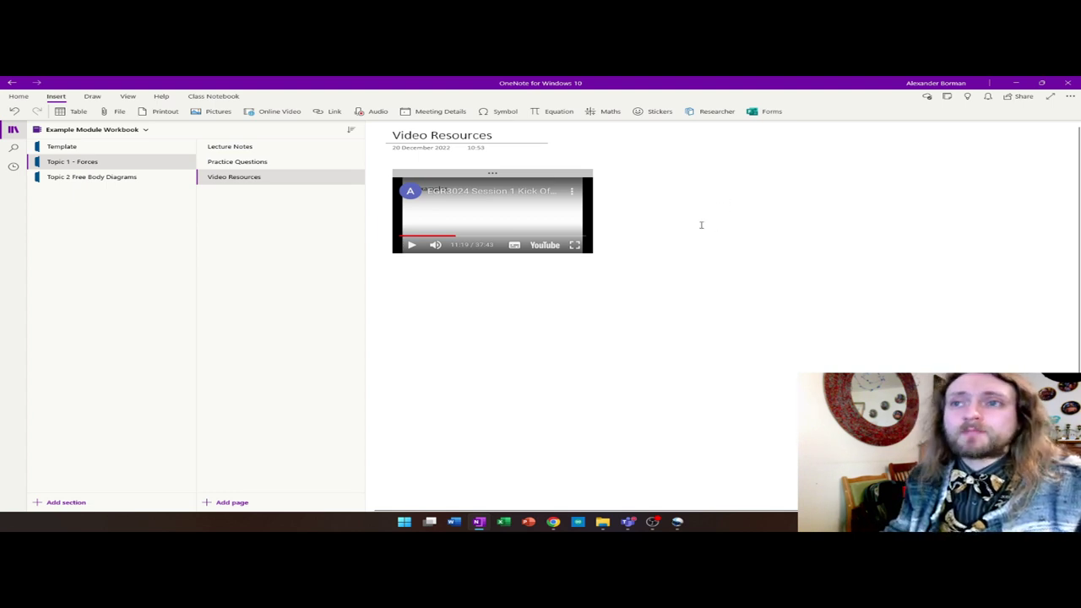
Step: Switch to the EGR1016M notebook and open the Forces Worked Examples page
left_click(143, 132)
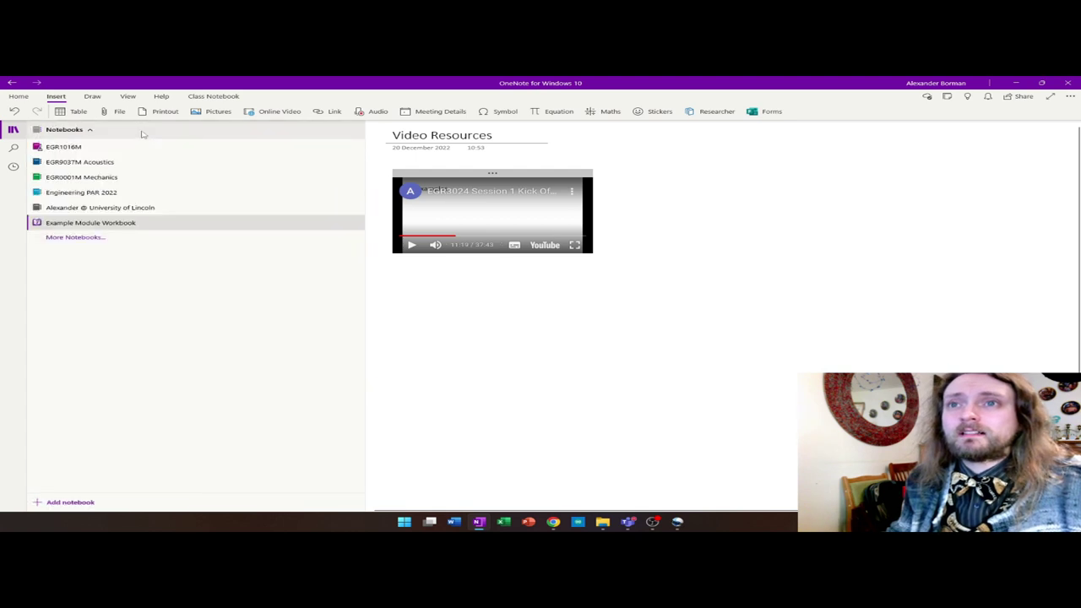
left_click(71, 151)
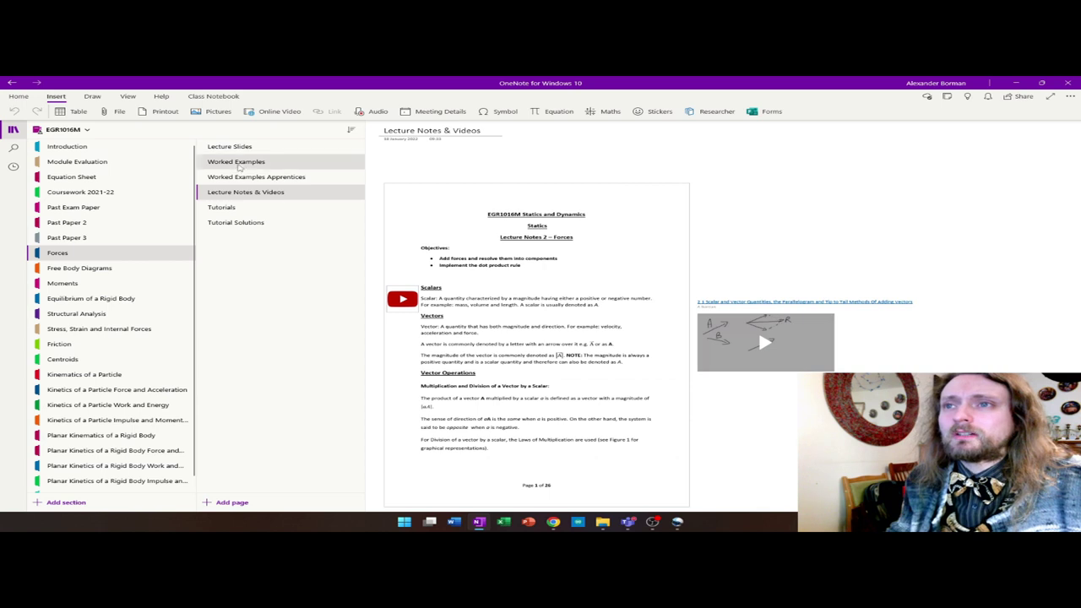
left_click(240, 163)
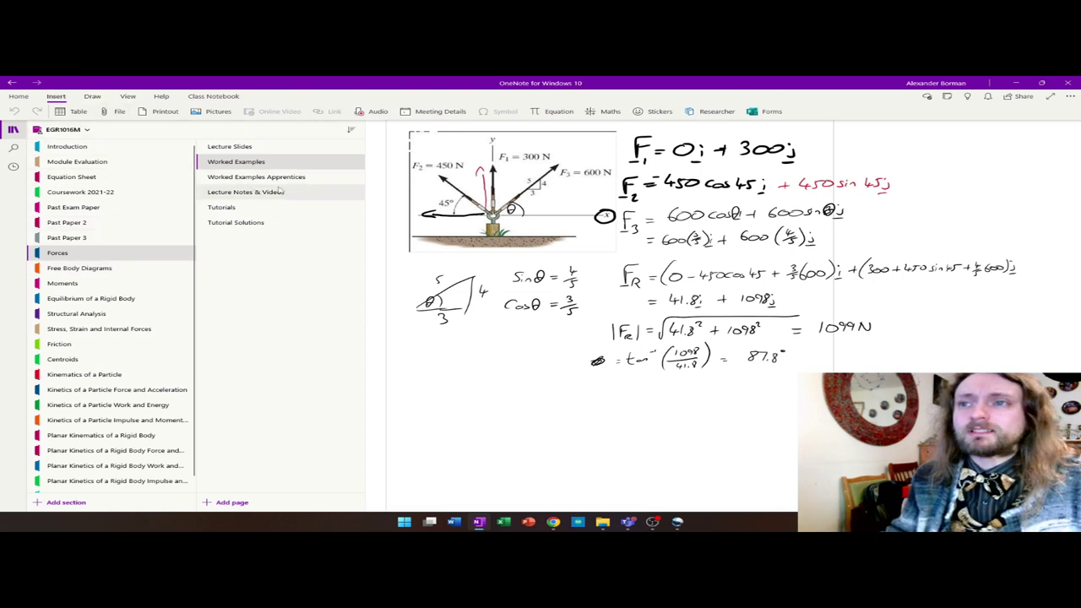
Step: Open Structural Analysis' Worked Examples page and scroll through the truss solution (FAB = 225 kN)
left_click(88, 318)
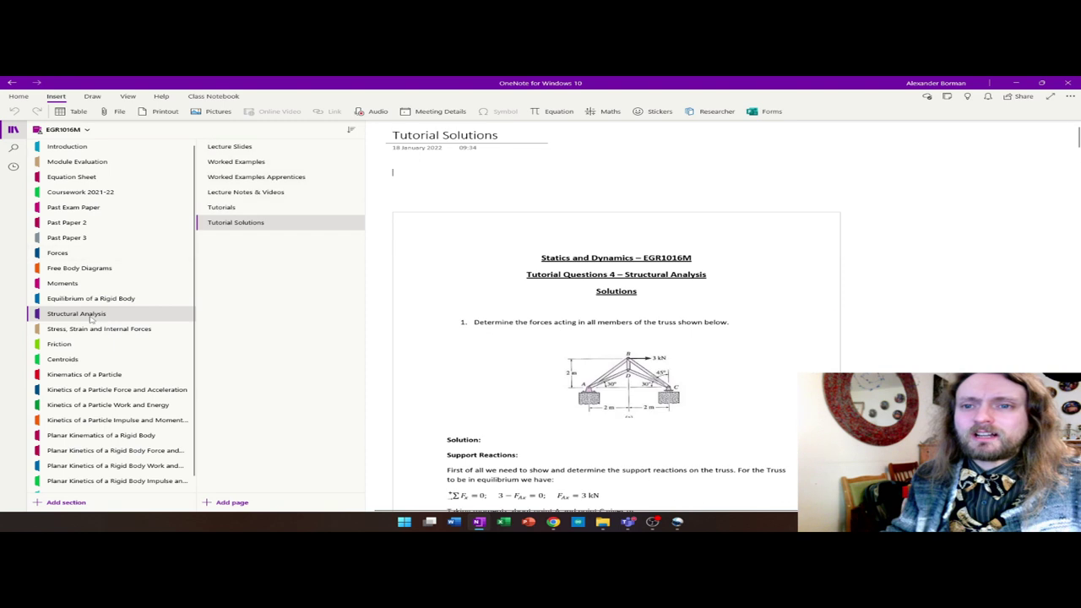
left_click(236, 161)
scroll(660, 246, "down", 4)
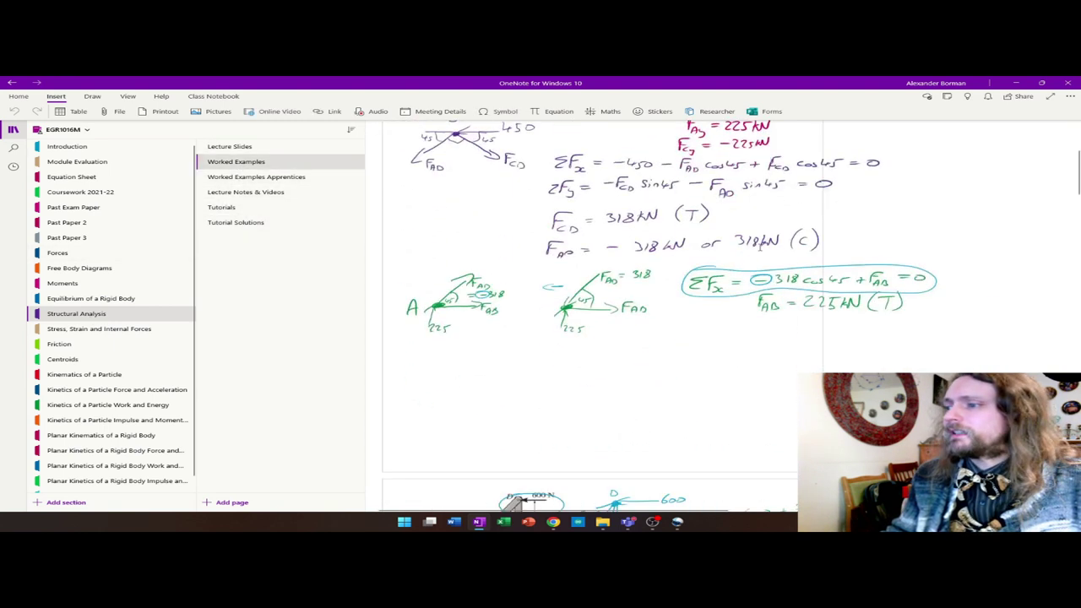
scroll(676, 178, "up", 2)
scroll(635, 299, "down", 2)
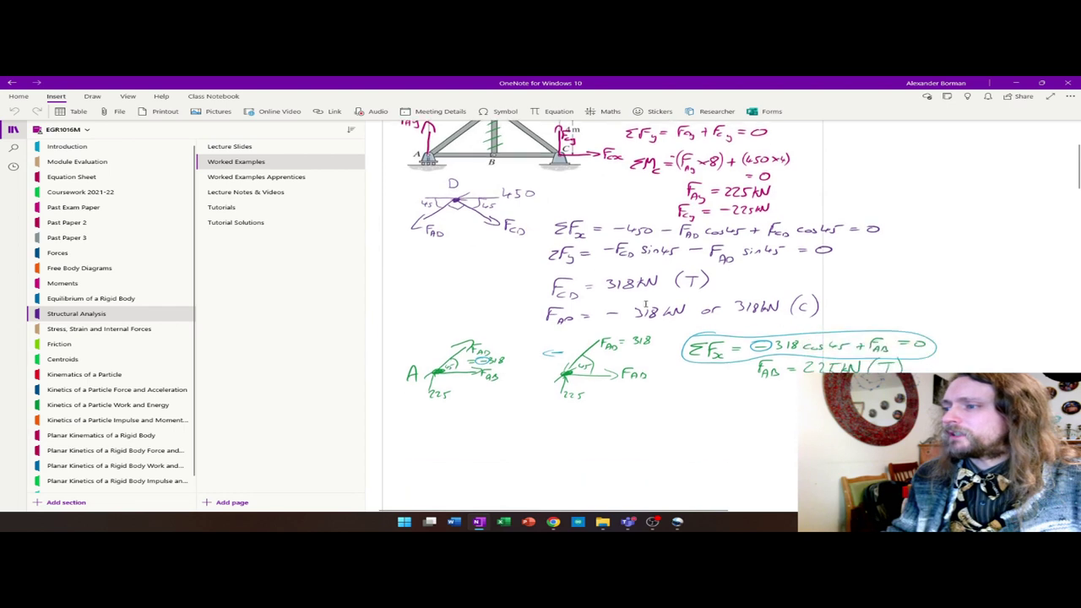
scroll(571, 270, "up", 3)
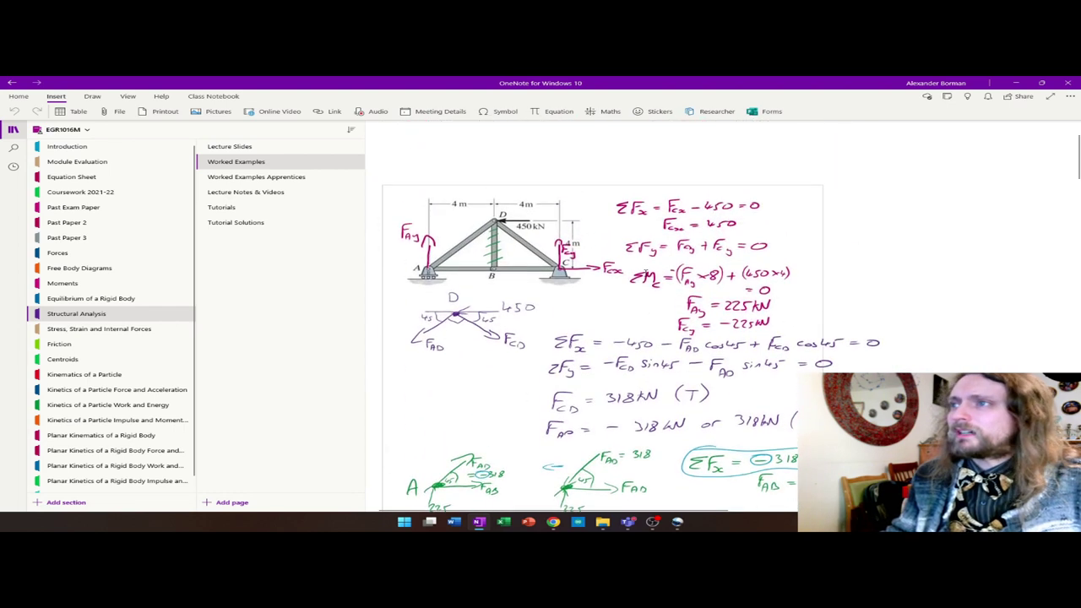